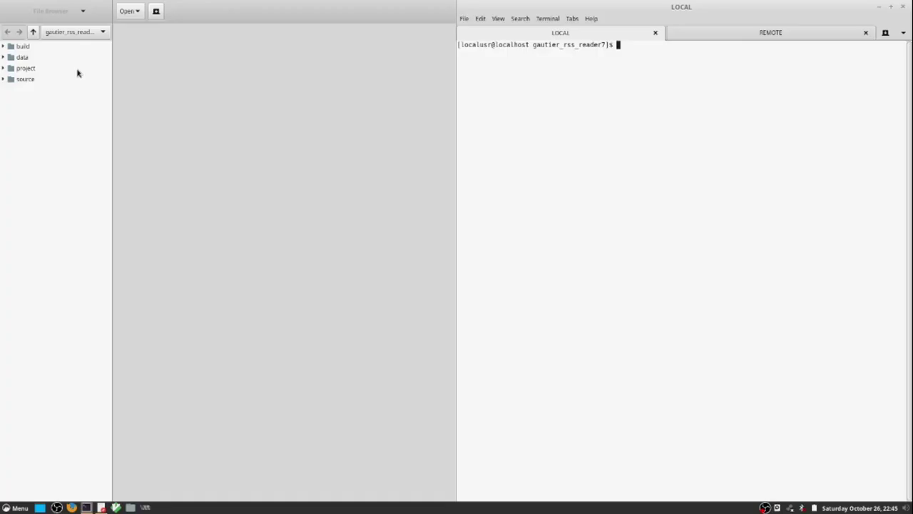
# - Expand source > rss_lib > db > impl in the File Browser to reveal db.cpp
pyautogui.click(3, 79)
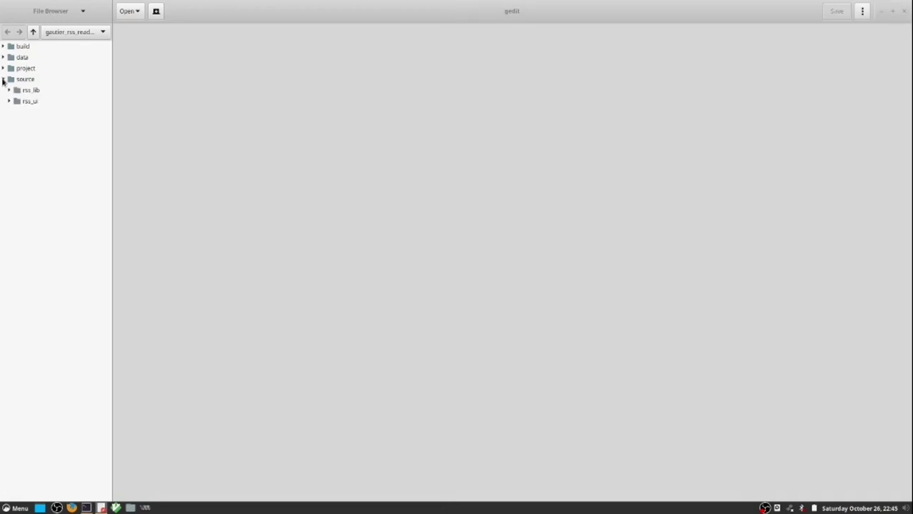
pyautogui.click(9, 91)
pyautogui.click(16, 101)
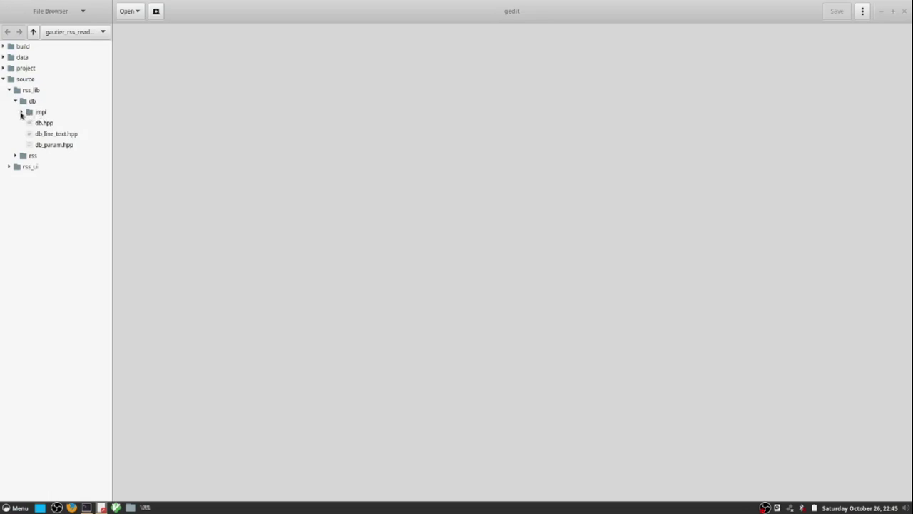
pyautogui.click(22, 112)
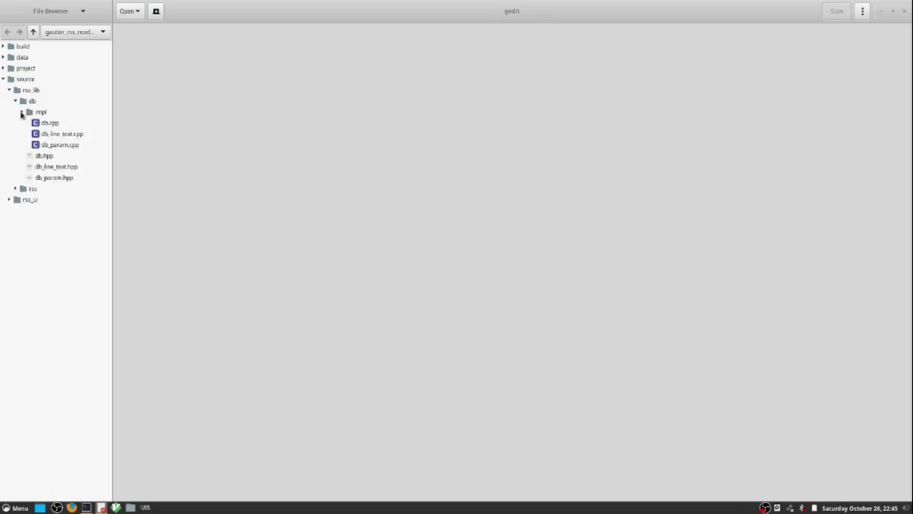
# - Add the include guard, string/unordered_map/vector/sqlite3.h includes and row type aliases to db.hpp
pyautogui.doubleClick(49, 124)
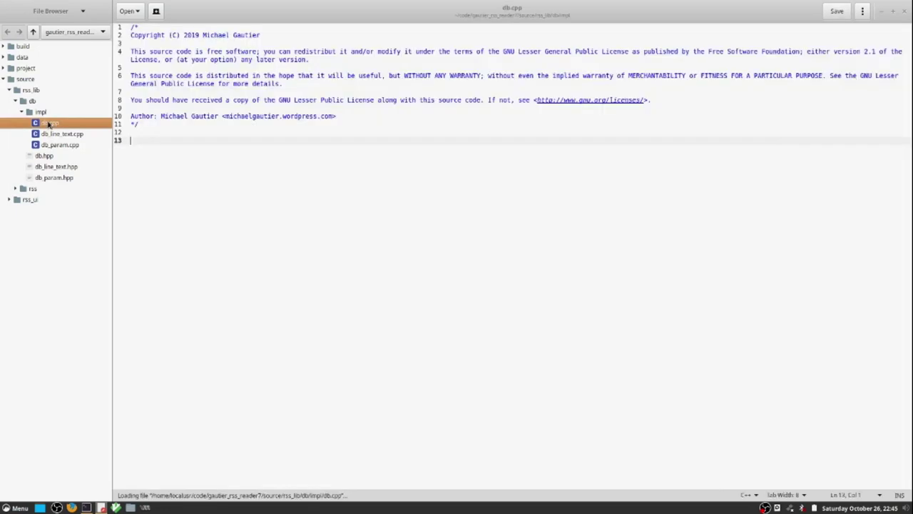
pyautogui.write('#includeunordere')
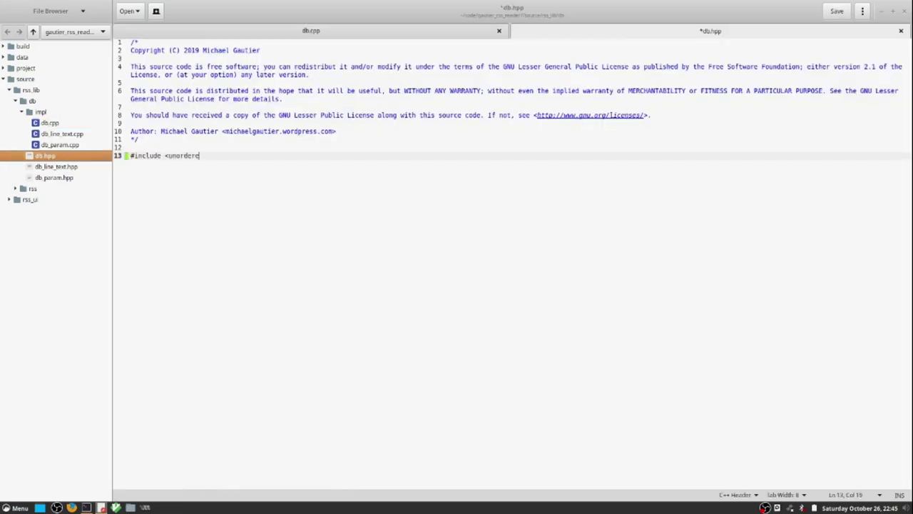
pyautogui.write('d_map')
pyautogui.write('>')
pyautogui.press('Return')
pyautogui.press('Return')
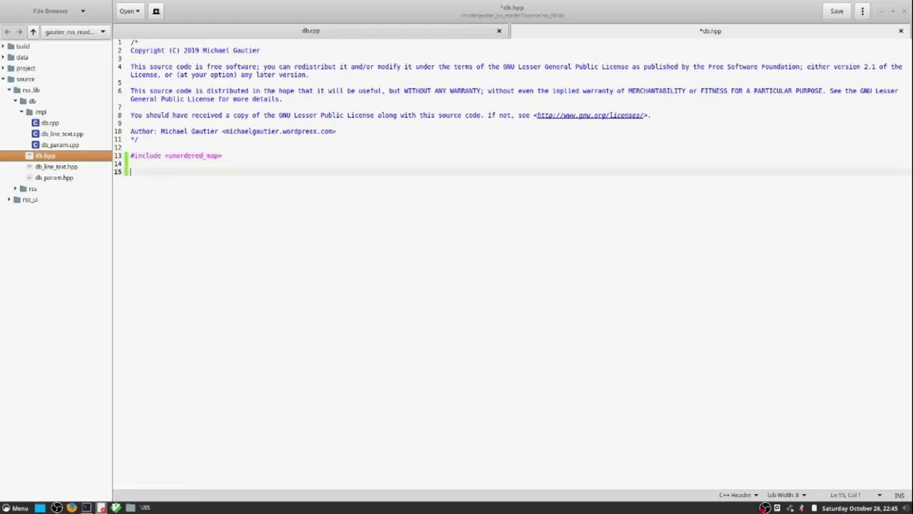
pyautogui.write('#include <')
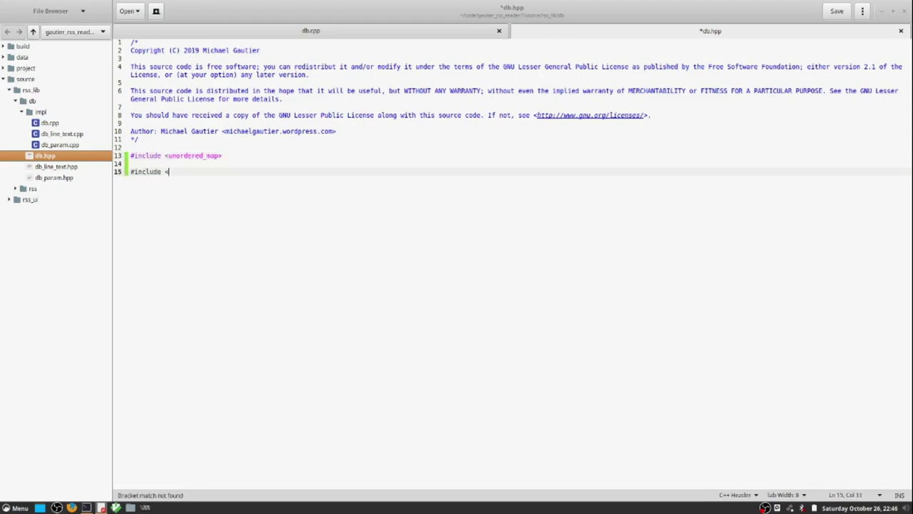
pyautogui.write('sqlite3.')
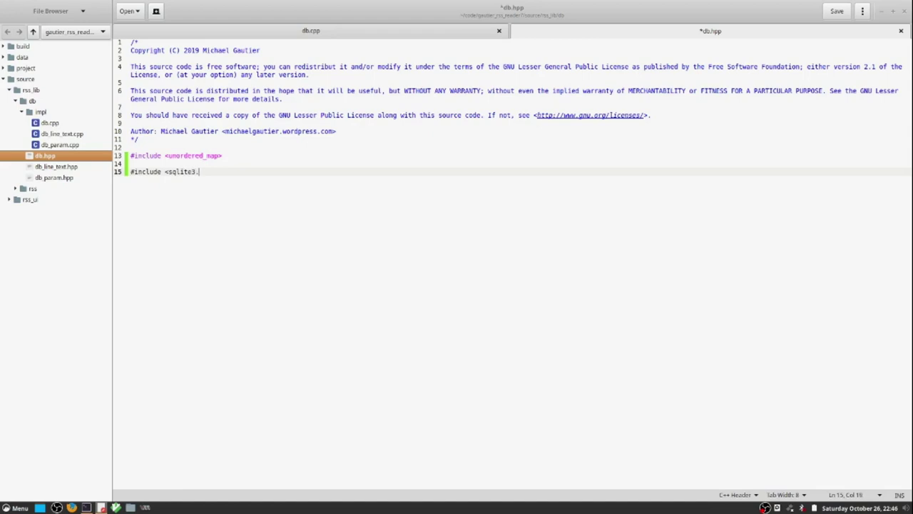
pyautogui.write('h>')
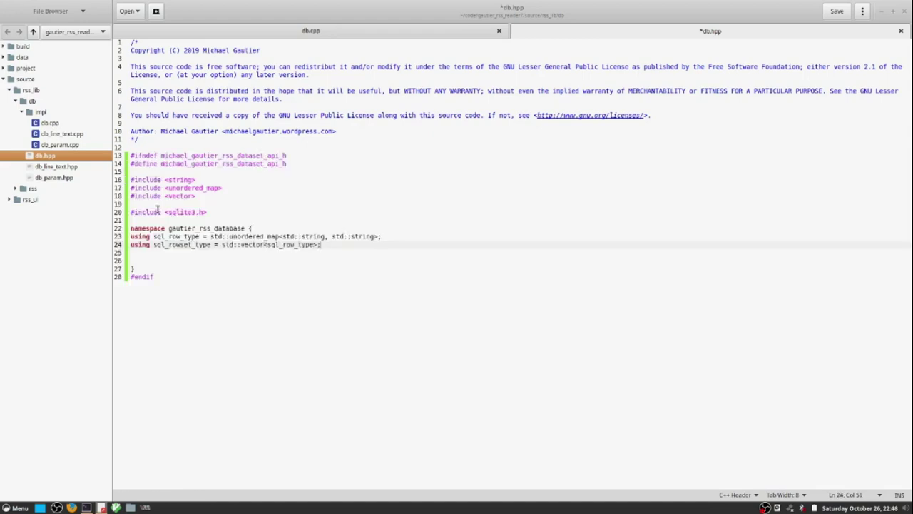
pyautogui.press('Return')
pyautogui.write('using s')
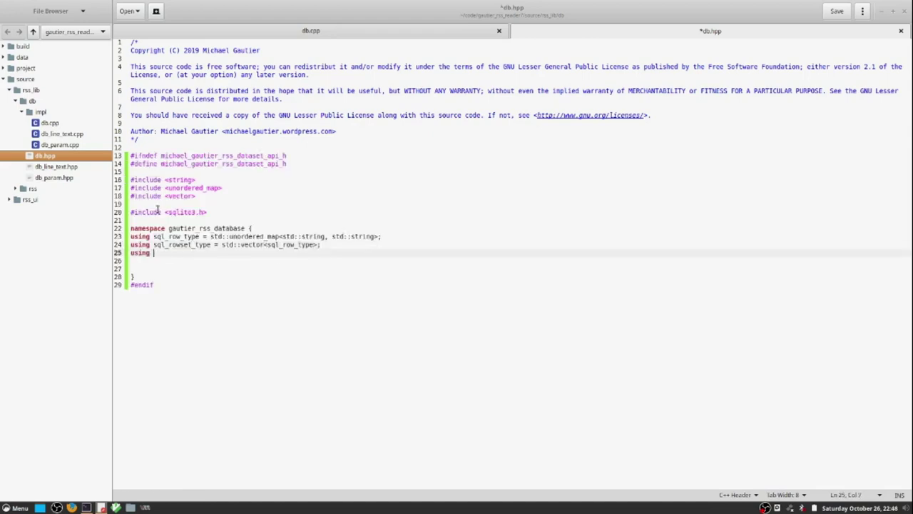
pyautogui.write('ql_parame')
pyautogui.write('ter_list_ty')
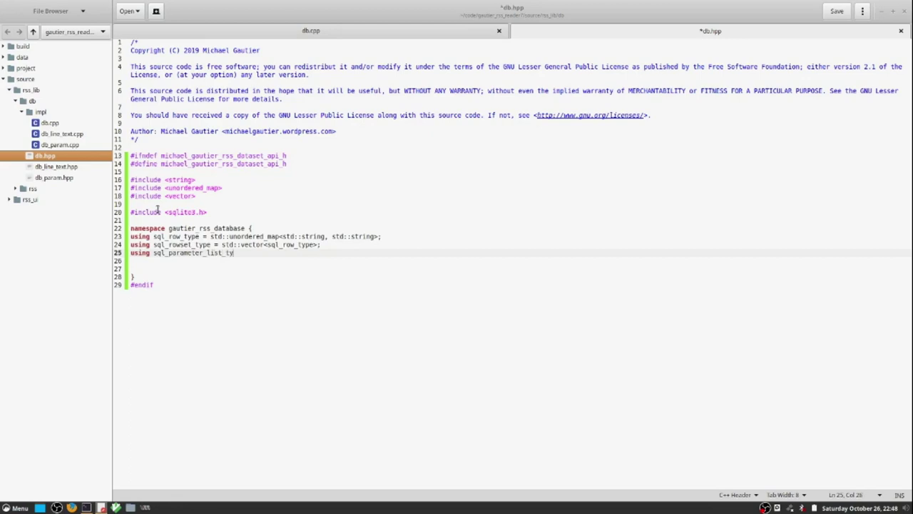
pyautogui.write('pe = s')
pyautogui.write('td::vec')
pyautogui.write('tor<st')
pyautogui.write('d::string>')
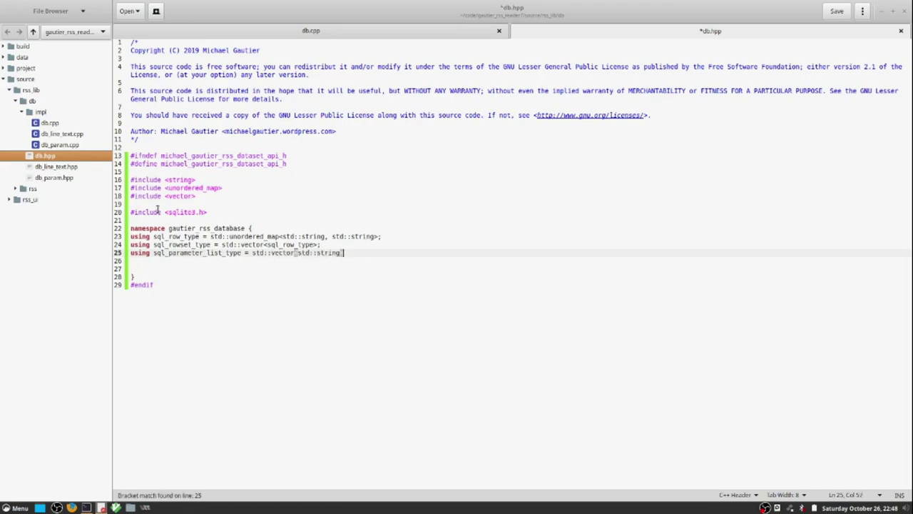
pyautogui.write(';')
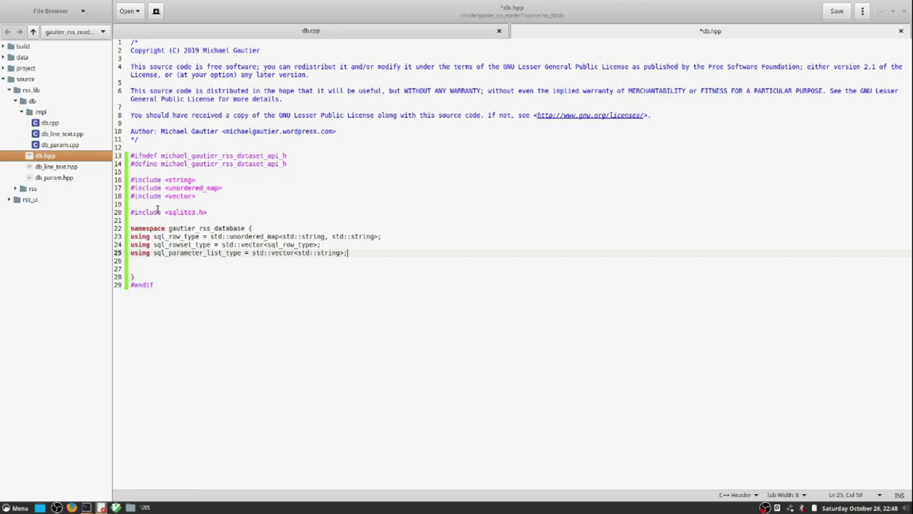
# - Declare bool open_db(std::string& db_file_name, sqlite3** db) in db.hpp and save it
pyautogui.press('Return')
pyautogui.press('Return')
pyautogui.write('boo')
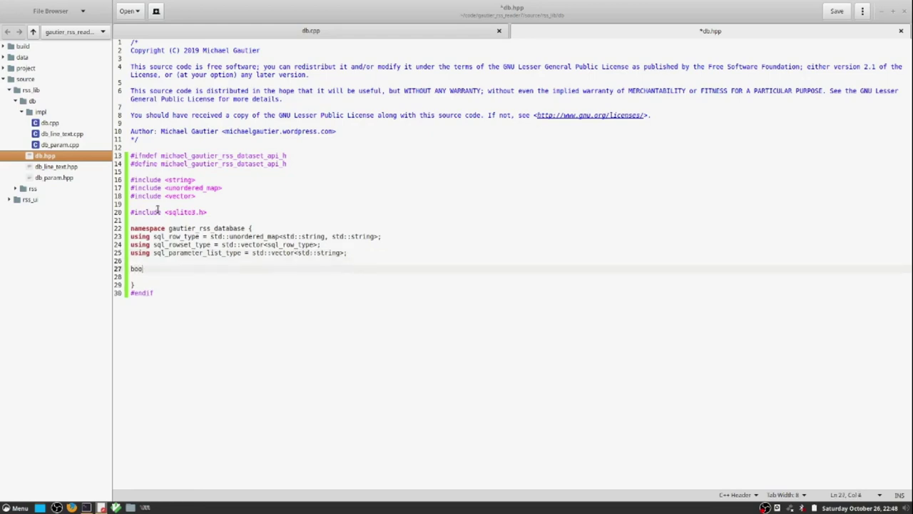
pyautogui.write('l')
pyautogui.press('Return')
pyautogui.write('ope')
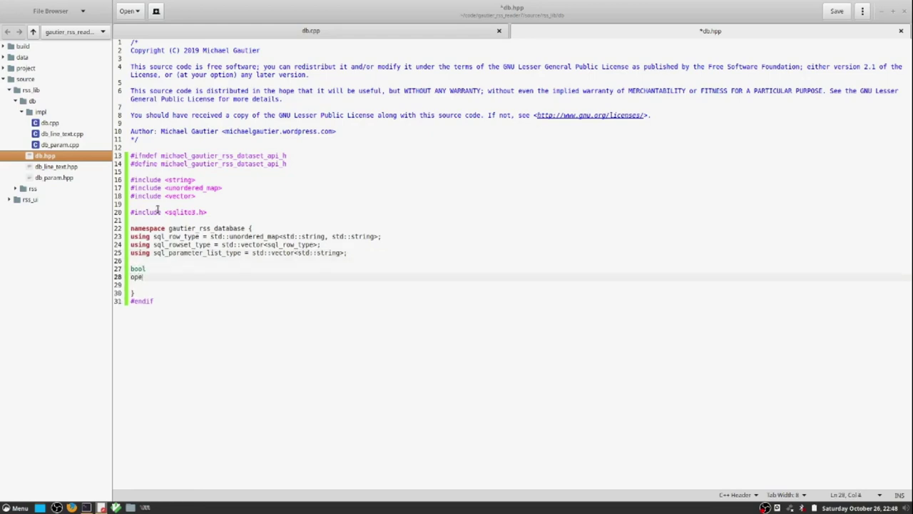
pyautogui.write('n_db(std::')
pyautogui.write('string& ')
pyautogui.write('db_f')
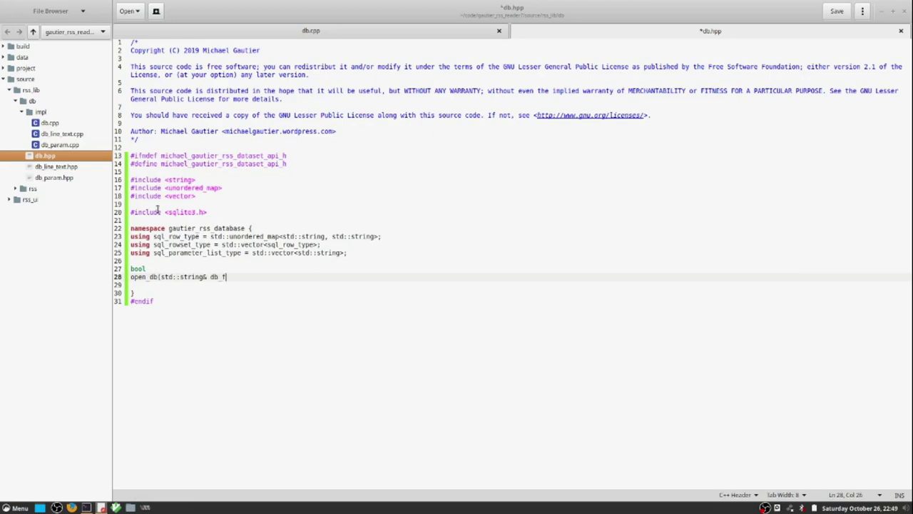
pyautogui.write('ile_name, ')
pyautogui.write('sql')
pyautogui.write('ite3**')
pyautogui.write(' db')
pyautogui.write(');')
pyautogui.hotkey('ctrl', 's')
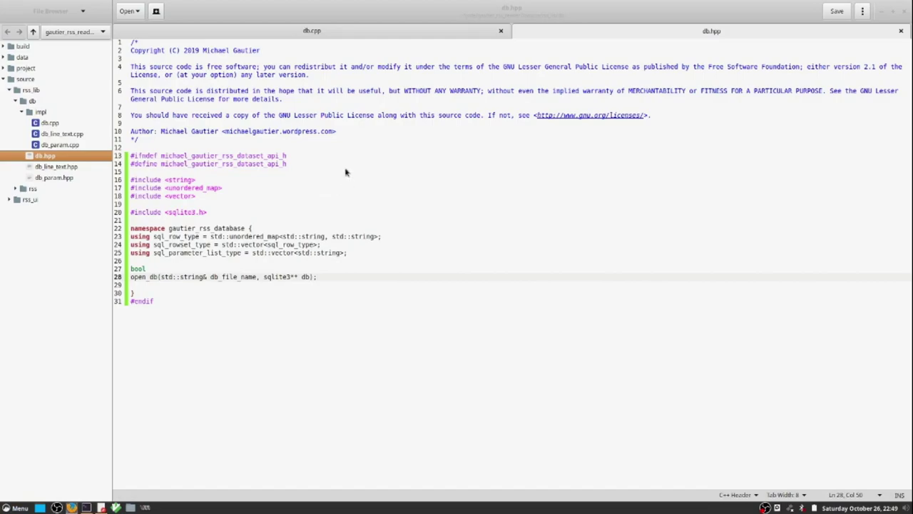
# - Navigate the local SQLite docs to the sqlite3_open 'Opening A New Database Connection' page
pyautogui.hotkey('alt', 'Tab')
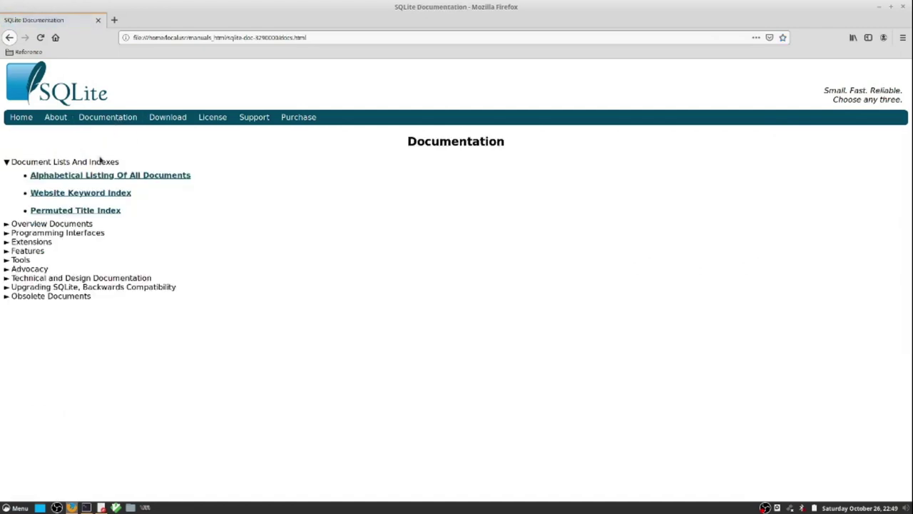
pyautogui.click(43, 233)
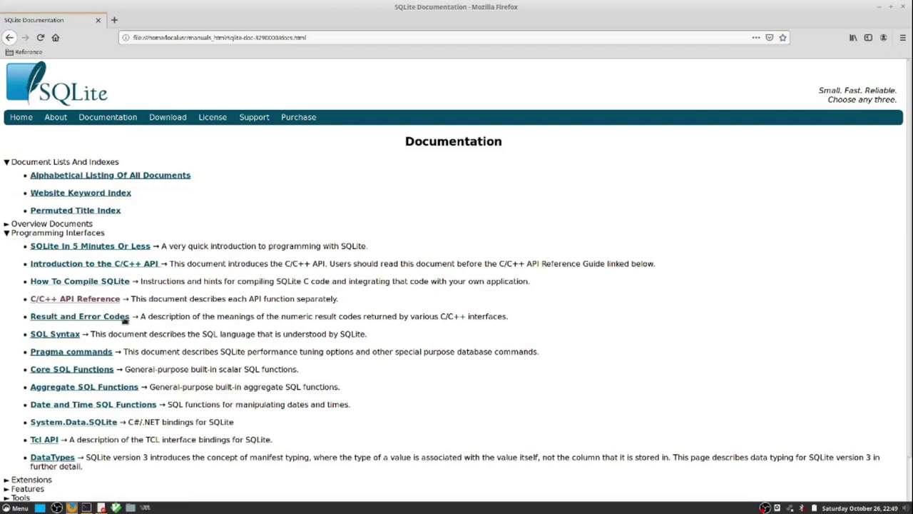
pyautogui.click(81, 299)
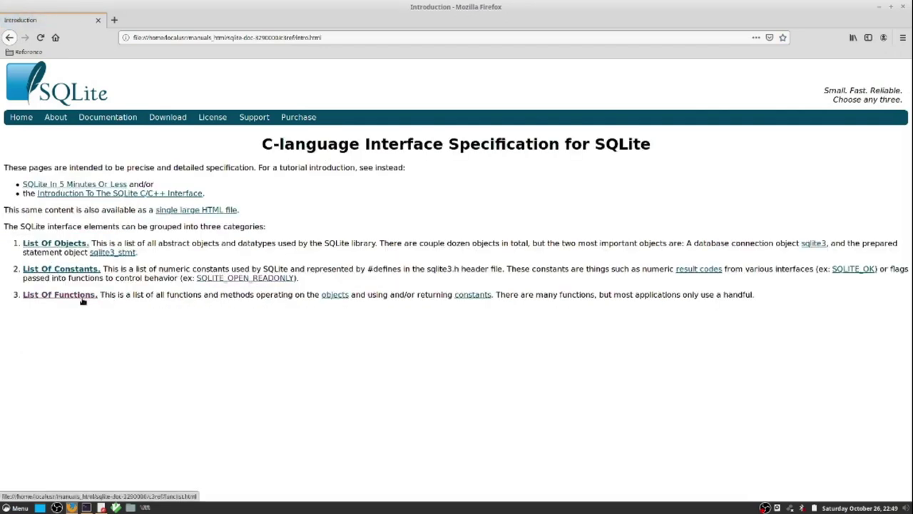
pyautogui.click(63, 294)
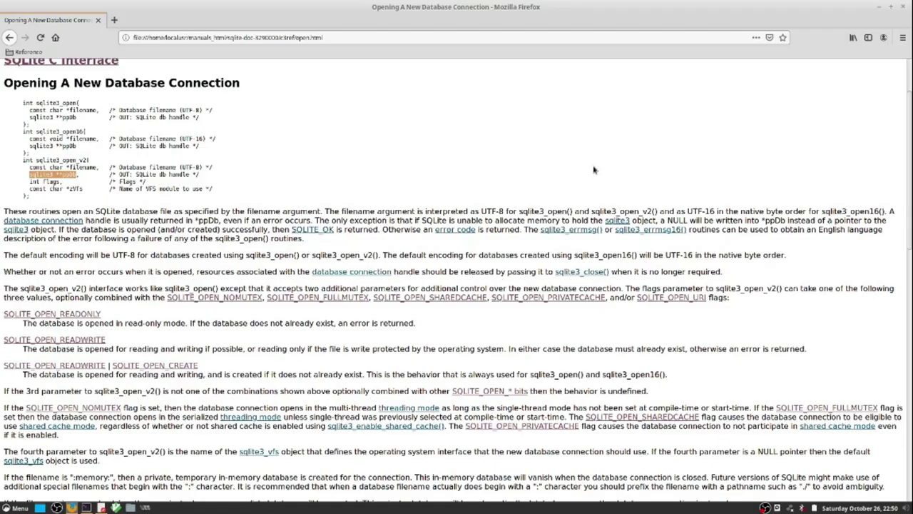
# - Back in db.hpp, begin the extern "C" int create_sql_row callback declaration
pyautogui.click(903, 7)
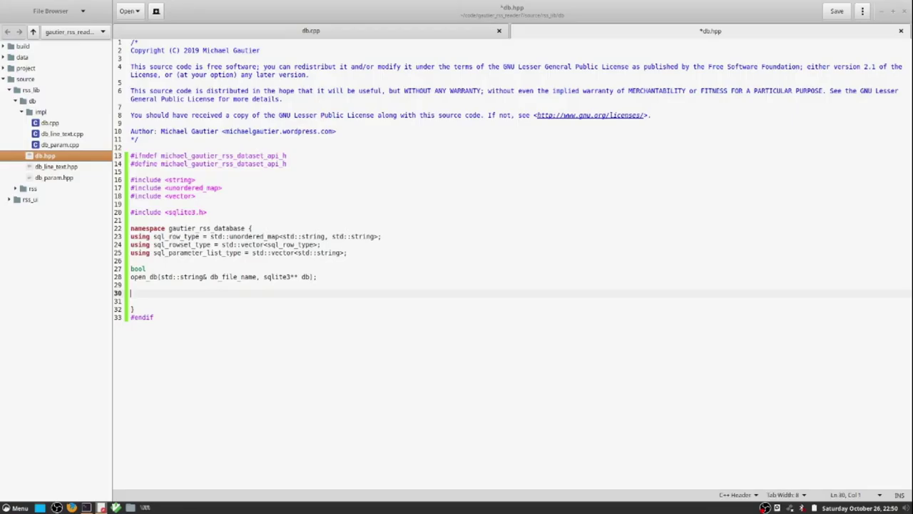
pyautogui.write('extern "')
pyautogui.write('C" int')
pyautogui.press('Return')
pyautogui.write('create_sql')
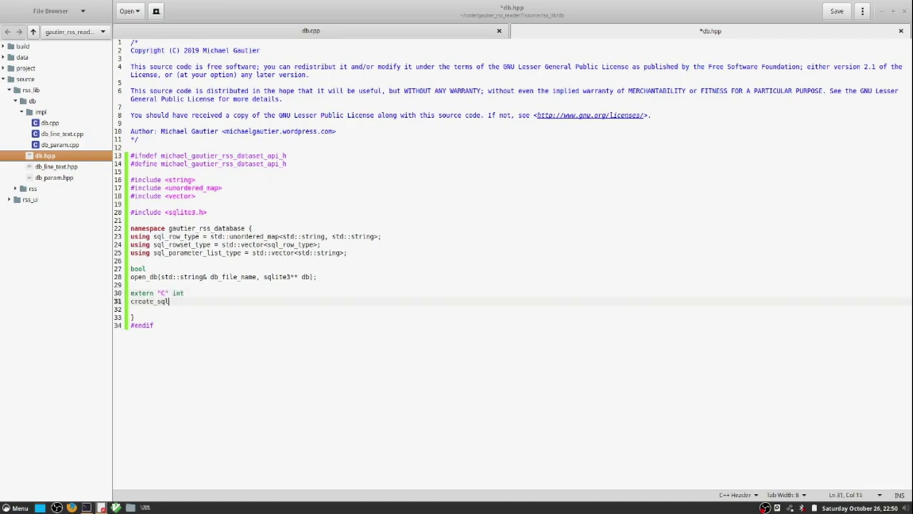
pyautogui.write('_row(voi')
pyautogui.write('d*')
pyautogui.write(' generi')
pyautogui.write('c_object, ')
pyautogui.write('int col_')
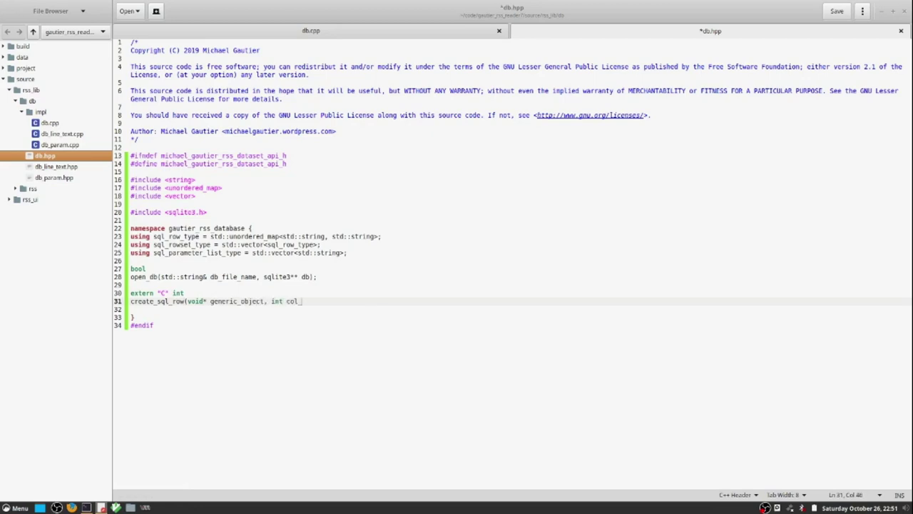
pyautogui.write('count, char**')
pyautogui.write(' col')
pyautogui.write('_values, ')
pyautogui.write('char** ')
pyautogui.write('col_names')
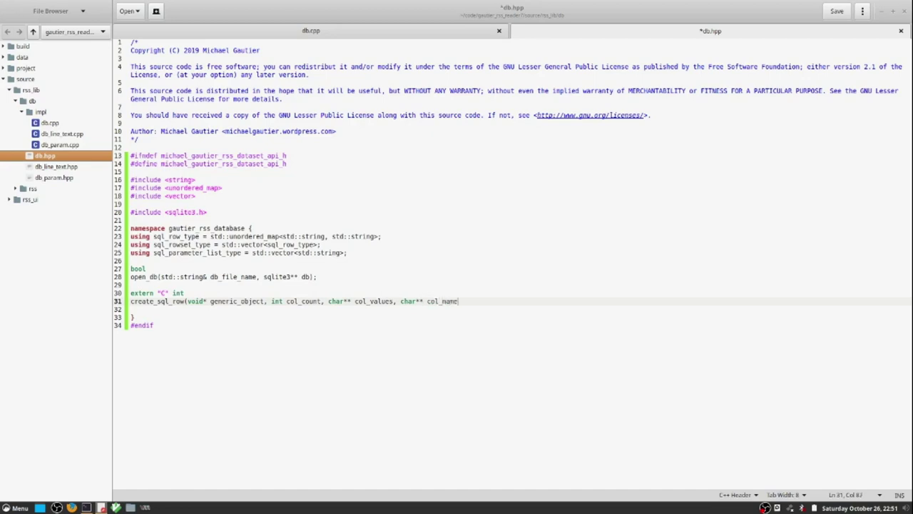
pyautogui.write(');')
# - Start the void process_sql_simple declaration below create_sql_row in db.hpp
pyautogui.press('Return')
pyautogui.press('Return')
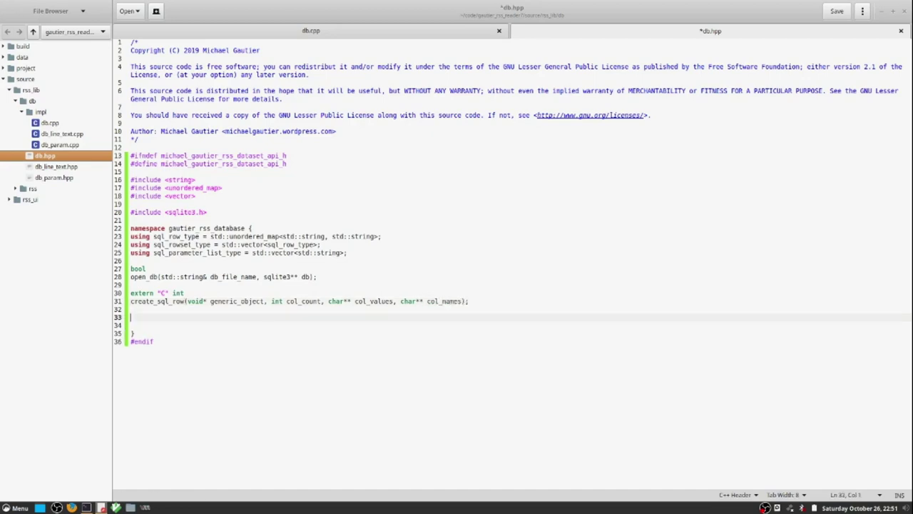
pyautogui.write('void')
pyautogui.press('Return')
pyautogui.write('pro')
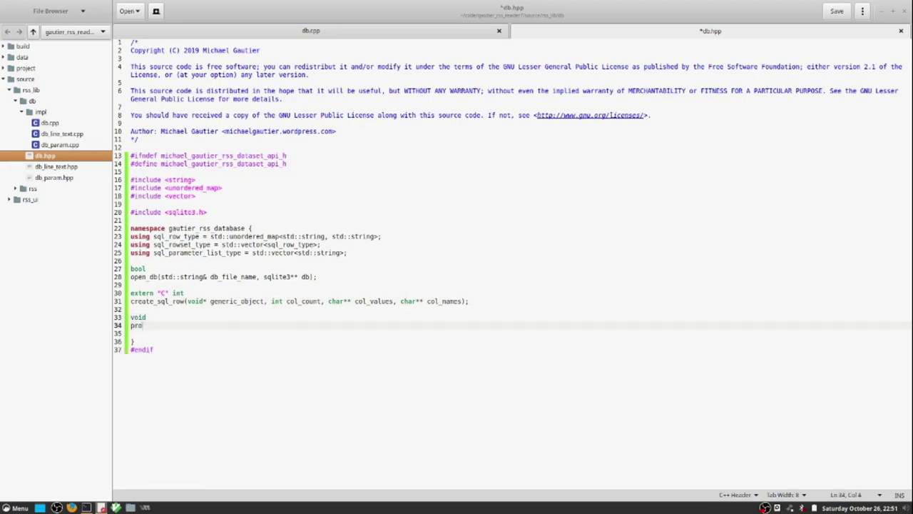
pyautogui.write('cess_sql_simple')
pyautogui.write(' (sqlite3')
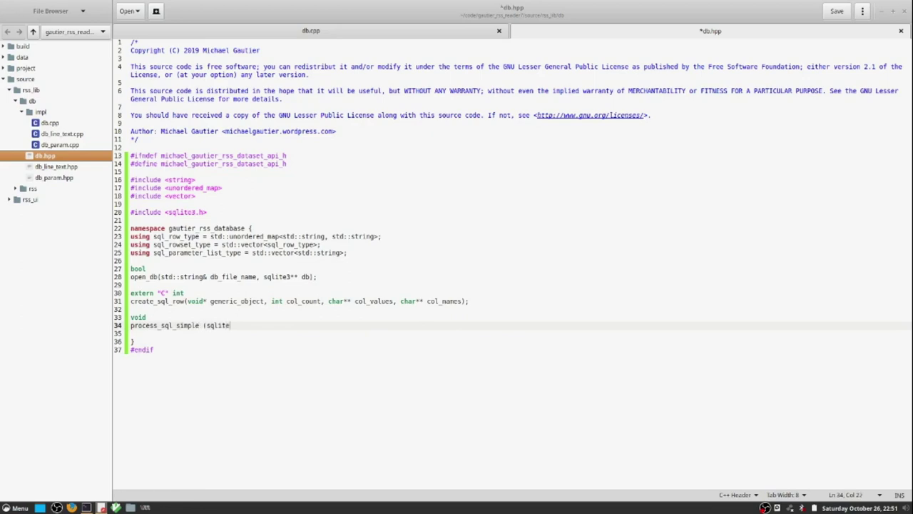
pyautogui.write('** db, std::string& sql_text, sql_rowset_type& rows);')
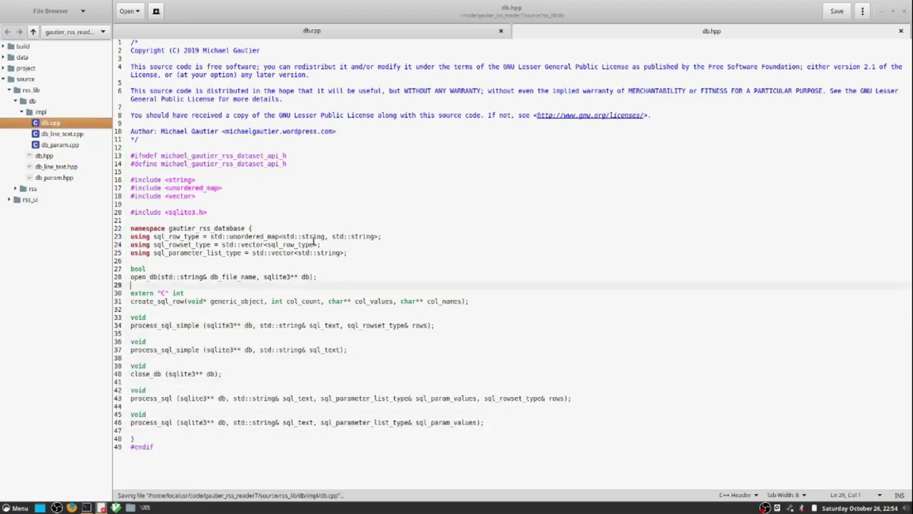
# - Copy the block of function declarations from db.hpp into db.cpp
pyautogui.press('Up')
pyautogui.hotkey('shift', 'pagedown')
pyautogui.hotkey('shift', 'Up')
pyautogui.hotkey('shift', 'Up')
pyautogui.hotkey('ctrl', 'c')
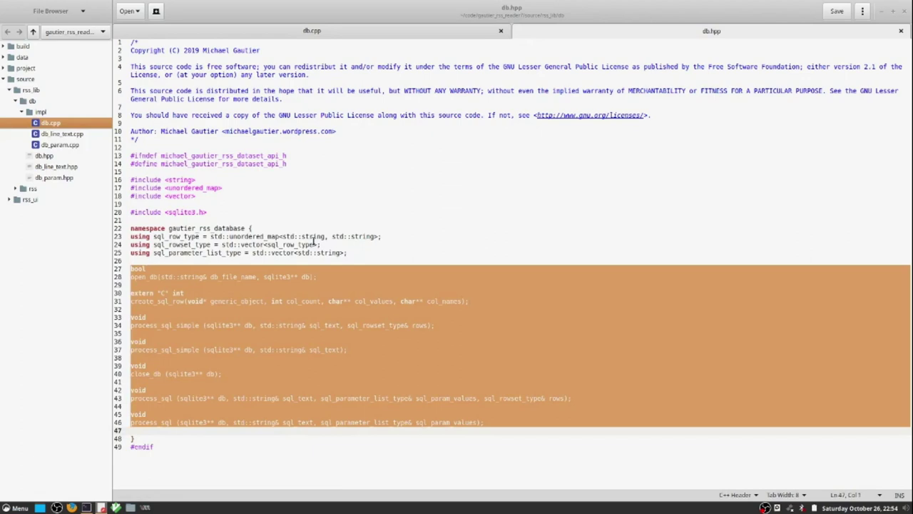
pyautogui.hotkey('ctrl', 'alt', 'pageup')
pyautogui.hotkey('ctrl', 'v')
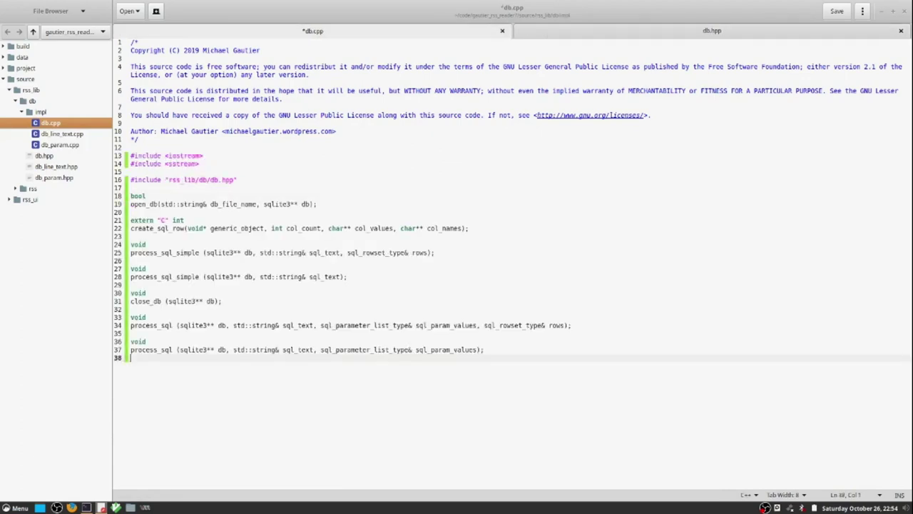
# - Select the gautier_rss_database namespace name on line 22 of db.hpp
pyautogui.hotkey('ctrl', 'alt', 'pagedown')
pyautogui.press('Up')
pyautogui.press('Up')
pyautogui.press('Up')
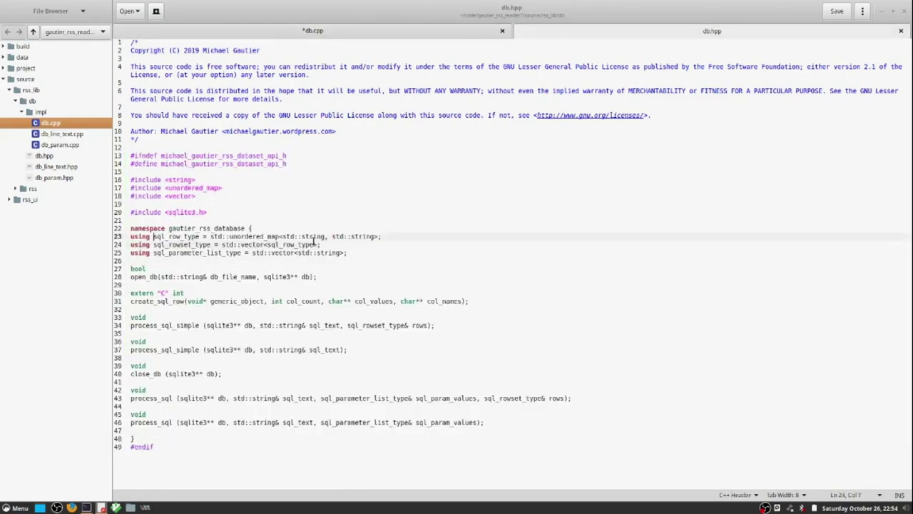
pyautogui.press('Up')
pyautogui.press('Up')
pyautogui.press('Up')
pyautogui.press('Up')
pyautogui.press('Down')
pyautogui.press('Down')
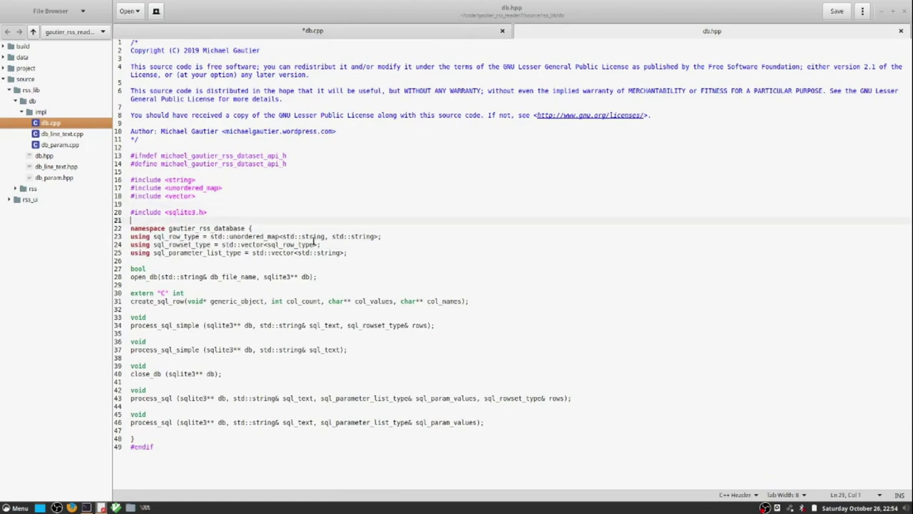
pyautogui.press('Down')
pyautogui.hotkey('ctrl', 'Right')
pyautogui.hotkey('ctrl', 'shift', 'Right')
pyautogui.hotkey('ctrl', 'c')
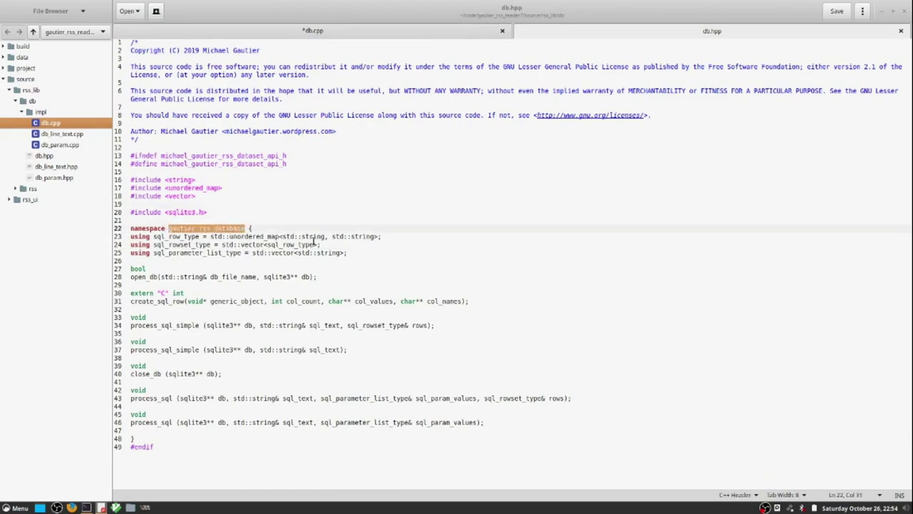
# - Insert the gautier_rss_database namespace before open_db in db.cpp
pyautogui.hotkey('ctrl', 'alt', 'pageup')
pyautogui.press('Up')
pyautogui.press('Down')
pyautogui.hotkey('ctrl', 'Home')
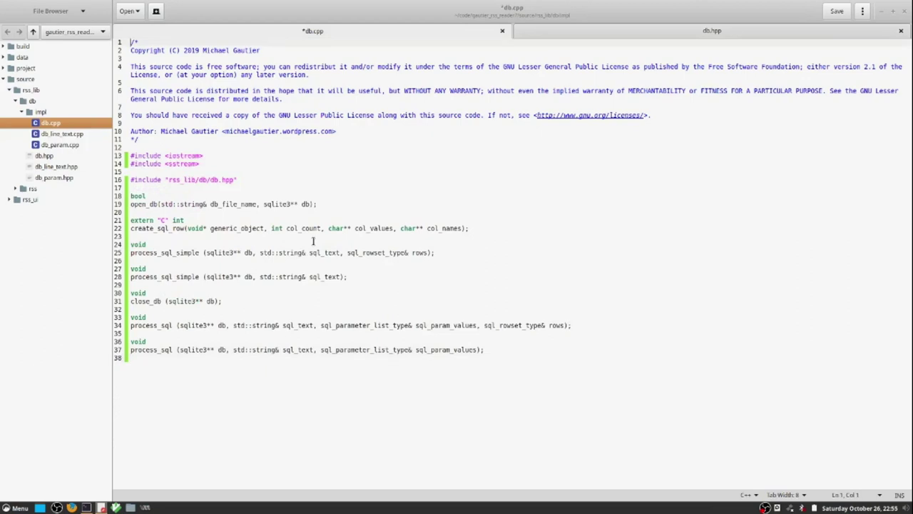
pyautogui.press('Down')
pyautogui.press('Down')
pyautogui.press('Down')
pyautogui.press('Down')
pyautogui.press('Down')
pyautogui.press('Down')
pyautogui.press('Down')
pyautogui.press('Down')
pyautogui.press('Down')
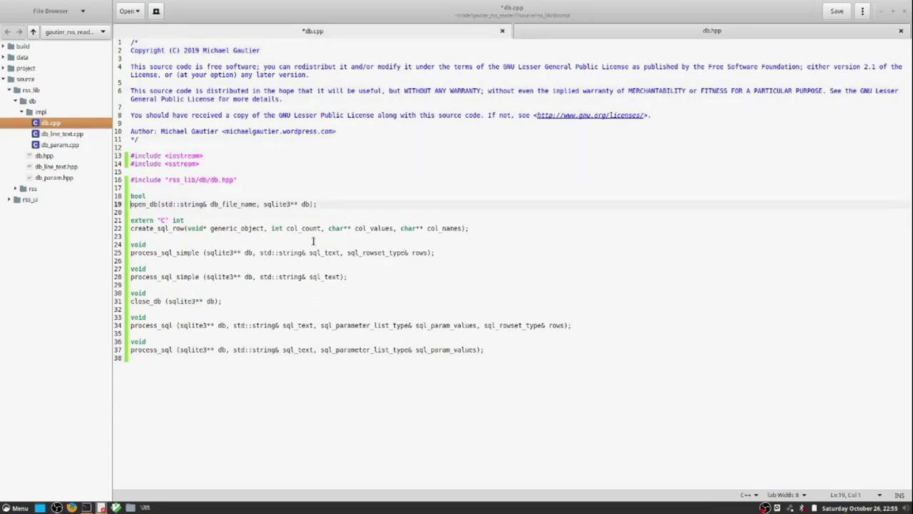
pyautogui.hotkey('ctrl', 'v')
pyautogui.write('::')
# - Qualify create_sql_row and both process_sql_simple definitions with gautier_rss_database::
pyautogui.hotkey('shift', 'Home')
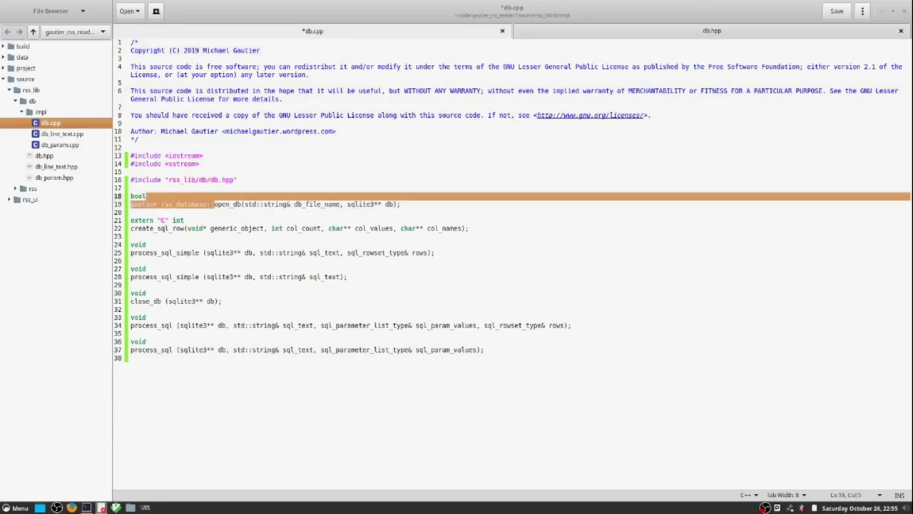
pyautogui.hotkey('ctrl', 'c')
pyautogui.press('Down')
pyautogui.press('Down')
pyautogui.press('Down')
pyautogui.hotkey('ctrl', 'v')
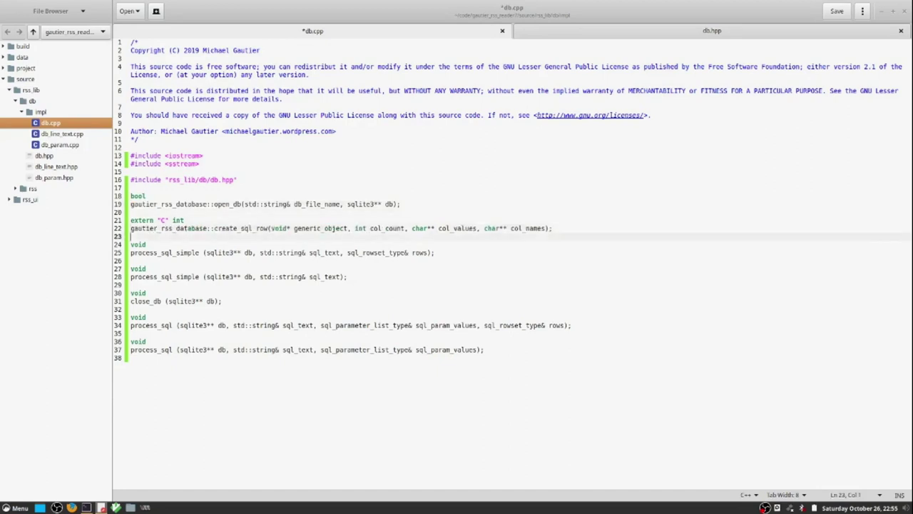
pyautogui.press('Down')
pyautogui.press('Down')
pyautogui.press('Down')
pyautogui.hotkey('ctrl', 'v')
pyautogui.press('Down')
pyautogui.press('Down')
pyautogui.press('Down')
pyautogui.hotkey('ctrl', 'v')
# - Qualify close_db and both process_sql overloads, then search db.cpp for semicolons
pyautogui.press('Down')
pyautogui.press('Down')
pyautogui.press('Down')
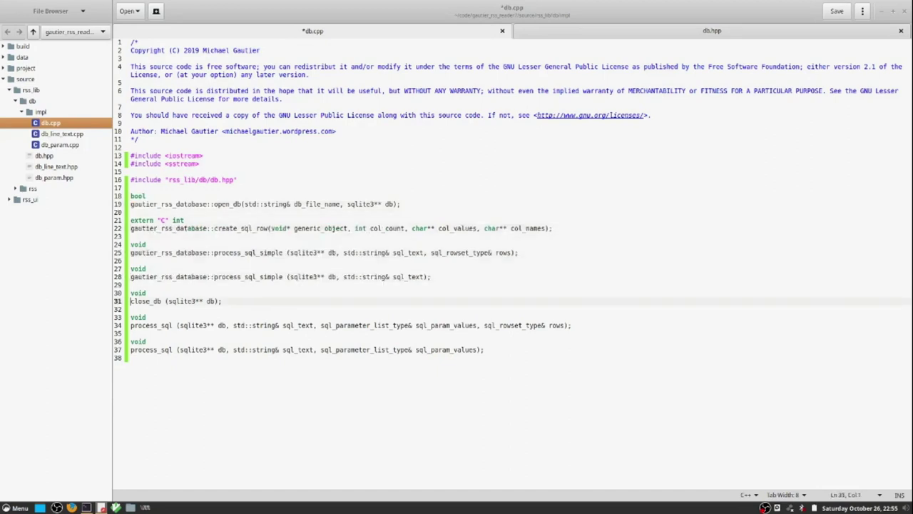
pyautogui.hotkey('ctrl', 'v')
pyautogui.press('Down')
pyautogui.press('Down')
pyautogui.press('Down')
pyautogui.press('Right')
pyautogui.press('Left')
pyautogui.hotkey('ctrl', 'v')
pyautogui.press('Down')
pyautogui.press('Down')
pyautogui.press('Down')
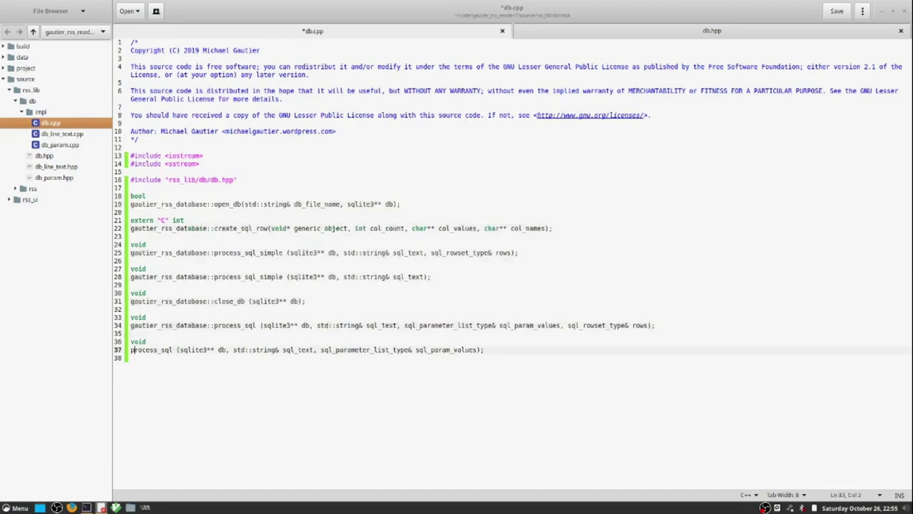
pyautogui.hotkey('ctrl', 'v')
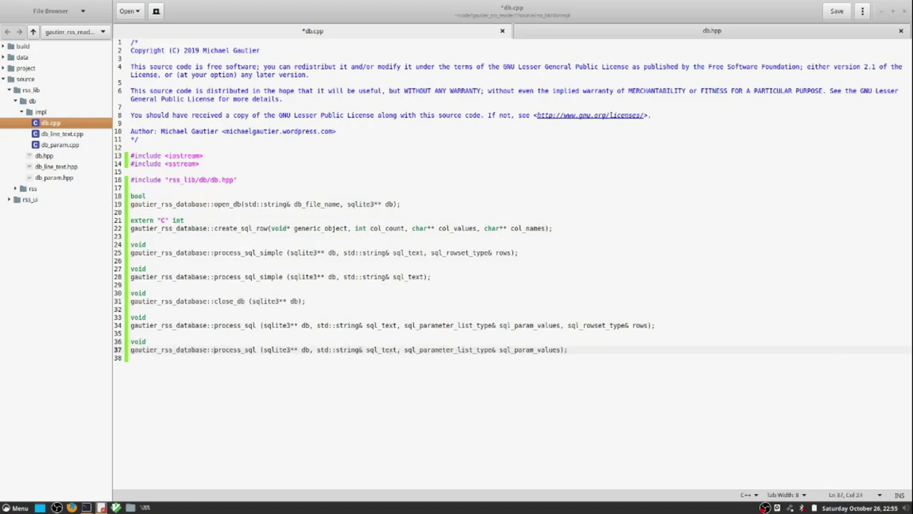
pyautogui.hotkey('ctrl', 'f')
pyautogui.write(';')
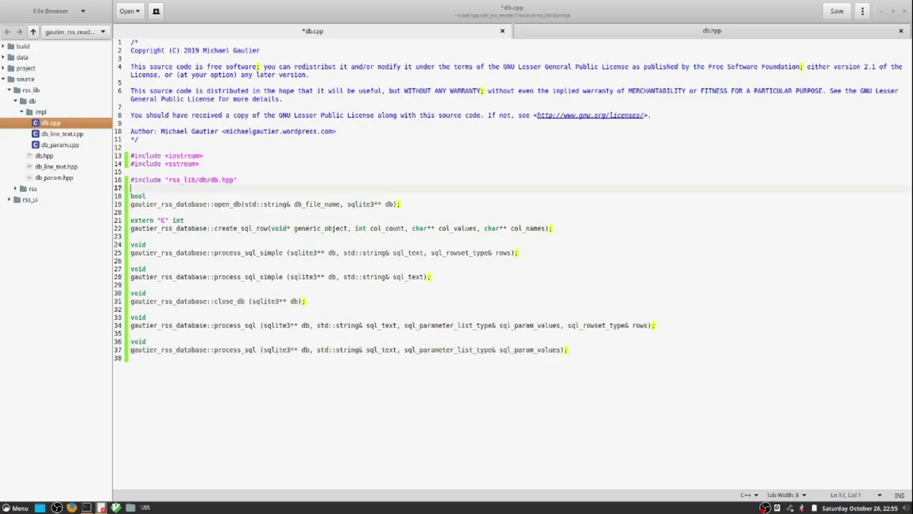
# - Replace every semicolon in db.cpp with a stub body containing return;
pyautogui.hotkey('ctrl', 'h')
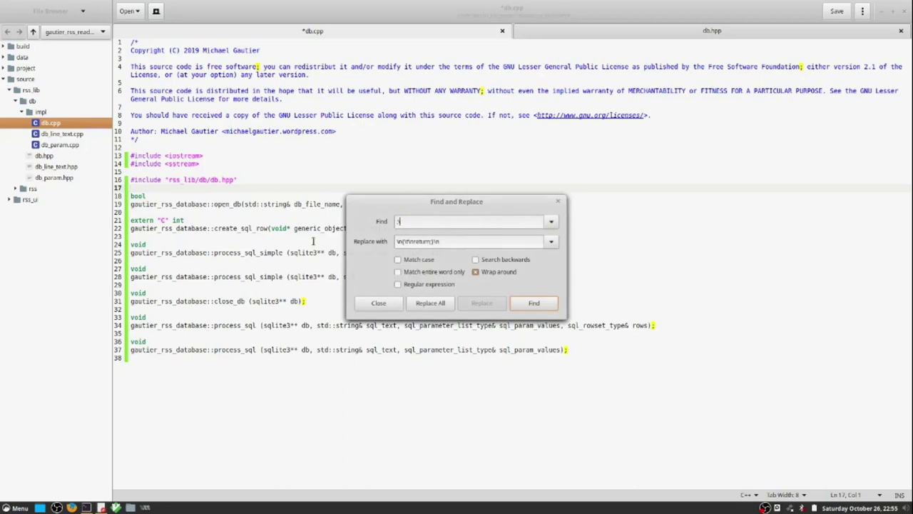
pyautogui.write('\\n')
pyautogui.hotkey('alt', 'a')
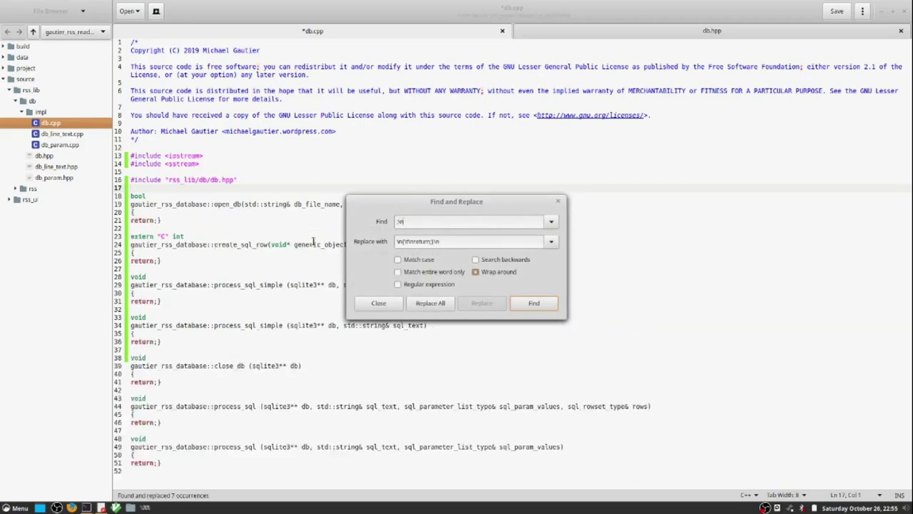
pyautogui.press('Escape')
# - Put the braces of the first three stub bodies on their own lines
pyautogui.press('Down')
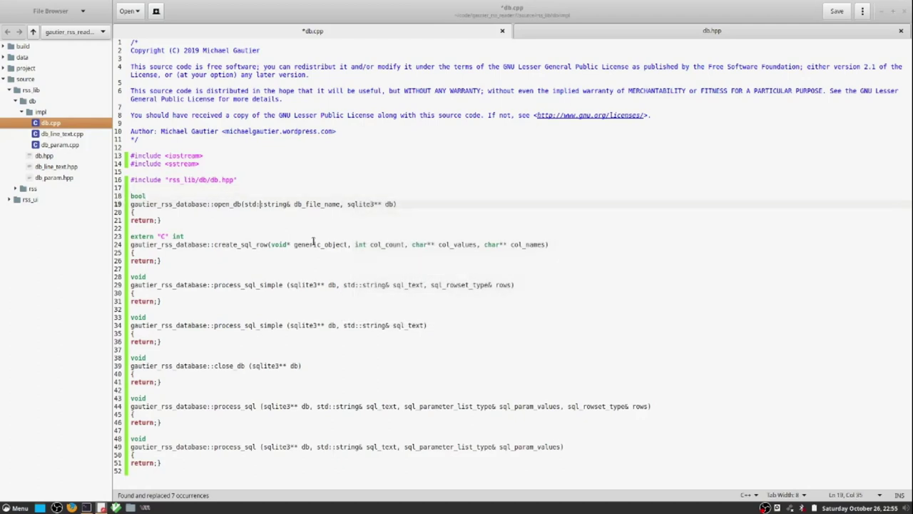
pyautogui.press('Down')
pyautogui.press('Down')
pyautogui.press('End')
pyautogui.press('Left')
pyautogui.press('Return')
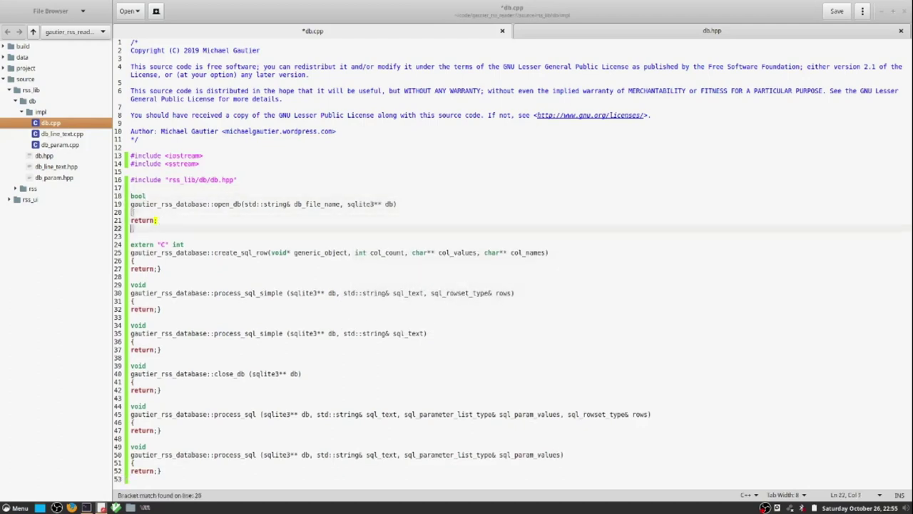
pyautogui.press('Down')
pyautogui.press('Down')
pyautogui.press('Down')
pyautogui.press('End')
pyautogui.press('Return')
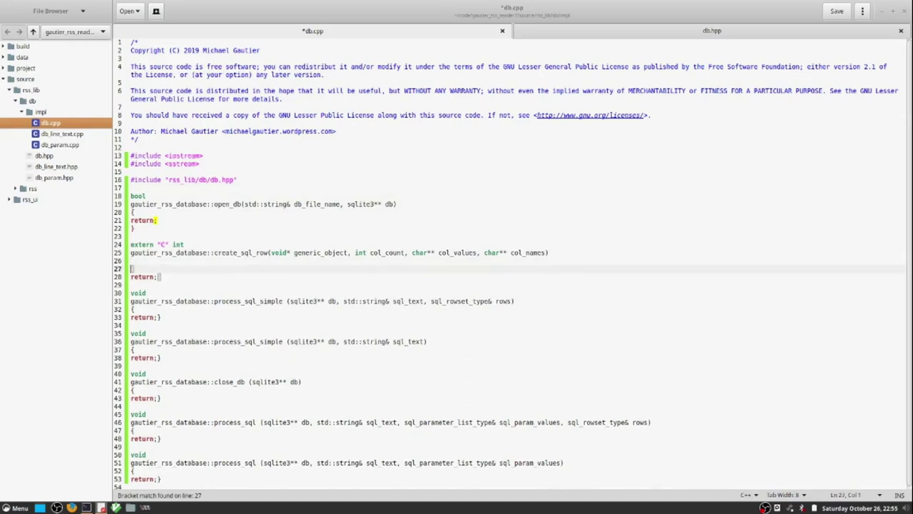
pyautogui.press('Down')
pyautogui.press('End')
pyautogui.press('Left')
pyautogui.press('Return')
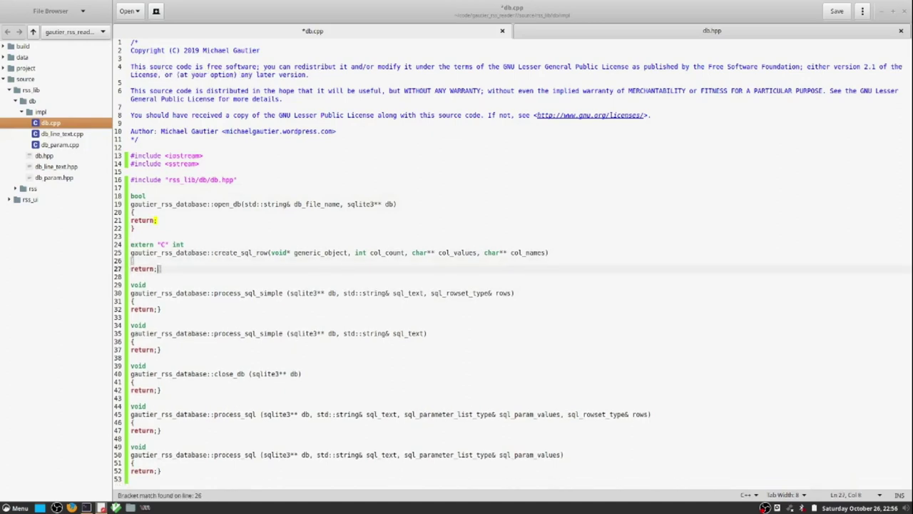
pyautogui.press('Down')
pyautogui.press('Down')
pyautogui.press('Down')
pyautogui.press('Down')
pyautogui.press('End')
pyautogui.press('Left')
pyautogui.press('Return')
pyautogui.press('Return')
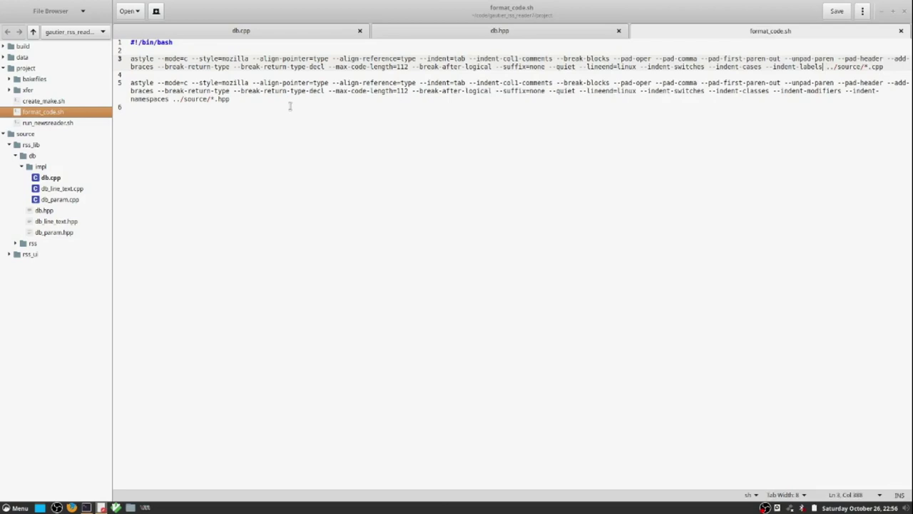
pyautogui.write('--recur')
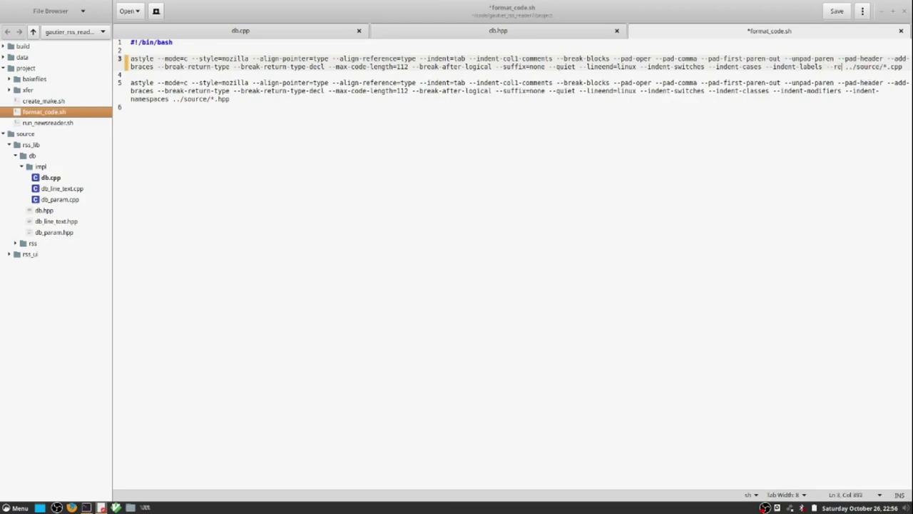
pyautogui.write('sive')
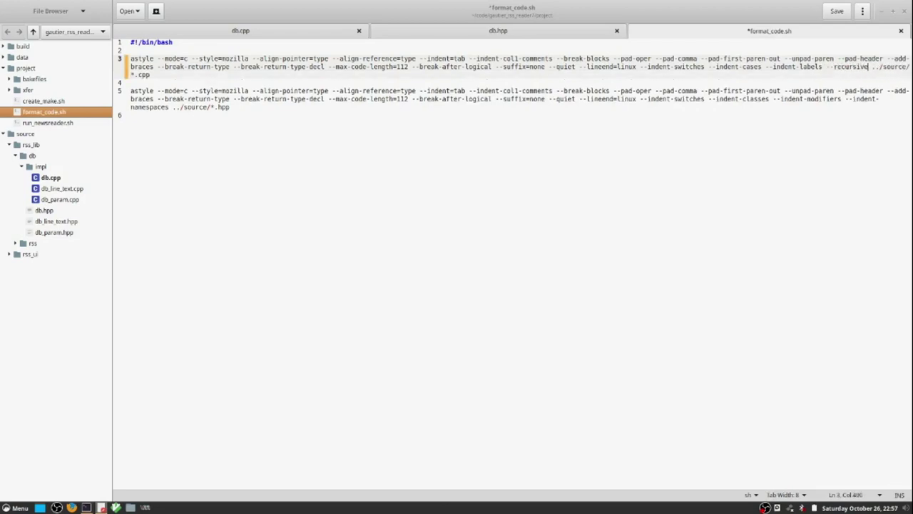
# - Add --recursive to the astyle commands on lines 3 and 5 and save format_code.sh
pyautogui.hotkey('ctrl', 'shift', 'Left')
pyautogui.hotkey('shift', 'Left')
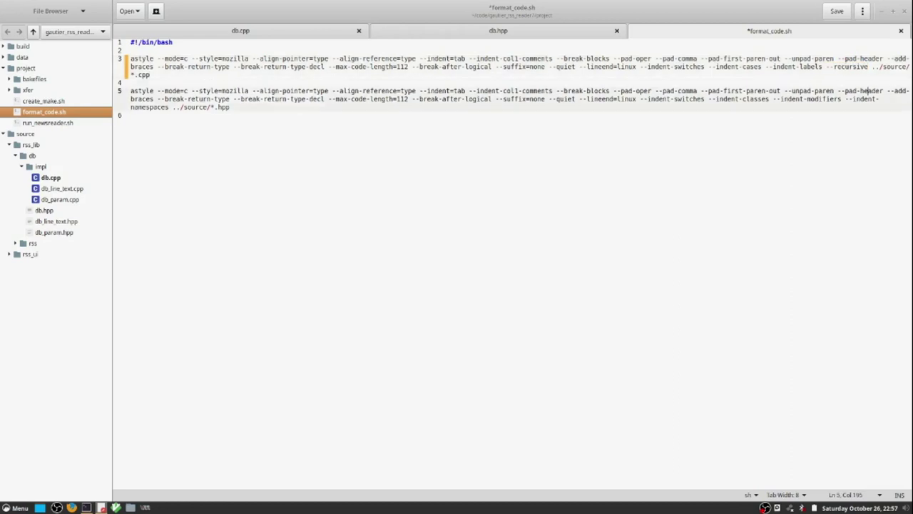
pyautogui.press('Down')
pyautogui.write('--recursive')
pyautogui.hotkey('ctrl', 's')
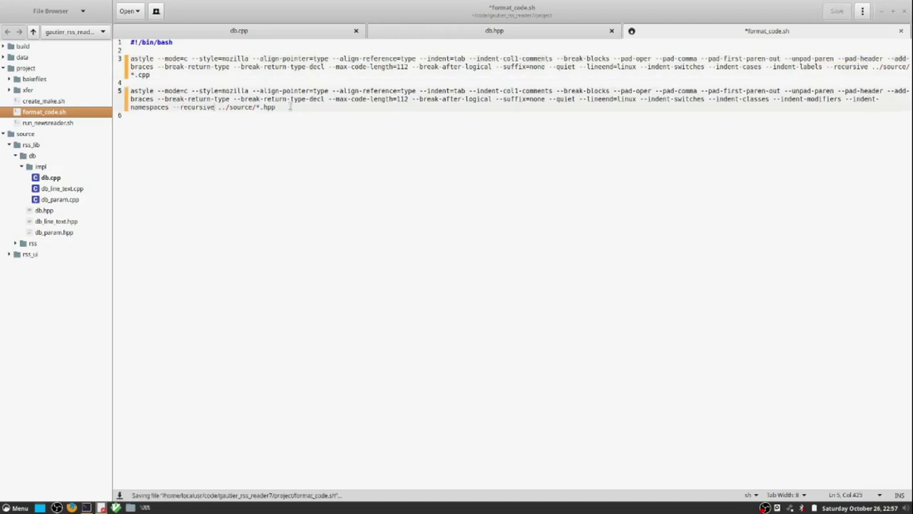
# - Run format_code.sh in Terminal, then reload the reformatted db.cpp and db.hpp in gedit
pyautogui.hotkey('alt', 'Tab')
pyautogui.write('reset && ./format_code.sh')
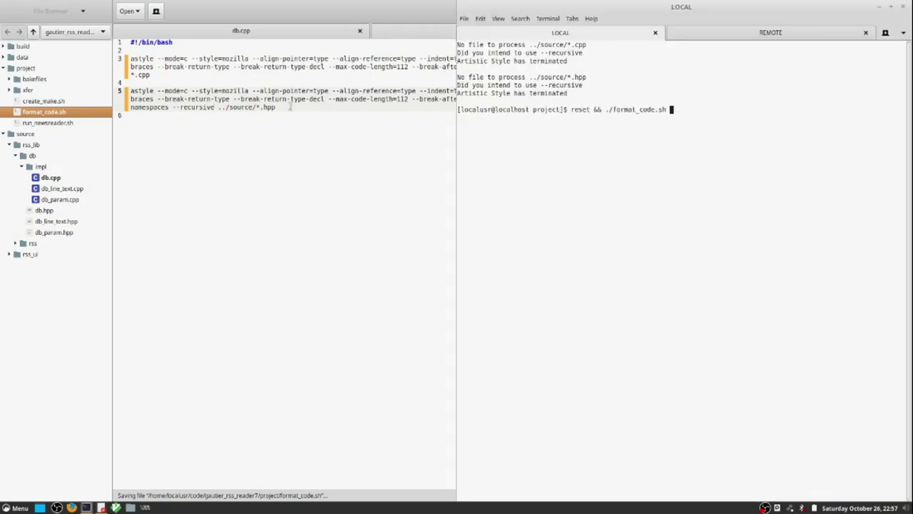
pyautogui.press('Return')
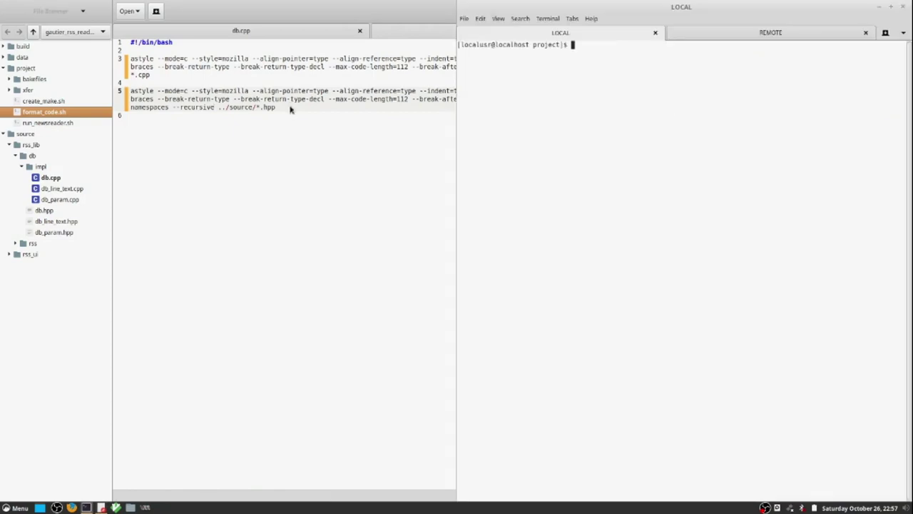
pyautogui.hotkey('alt', 'Tab')
pyautogui.hotkey('ctrl', 'w')
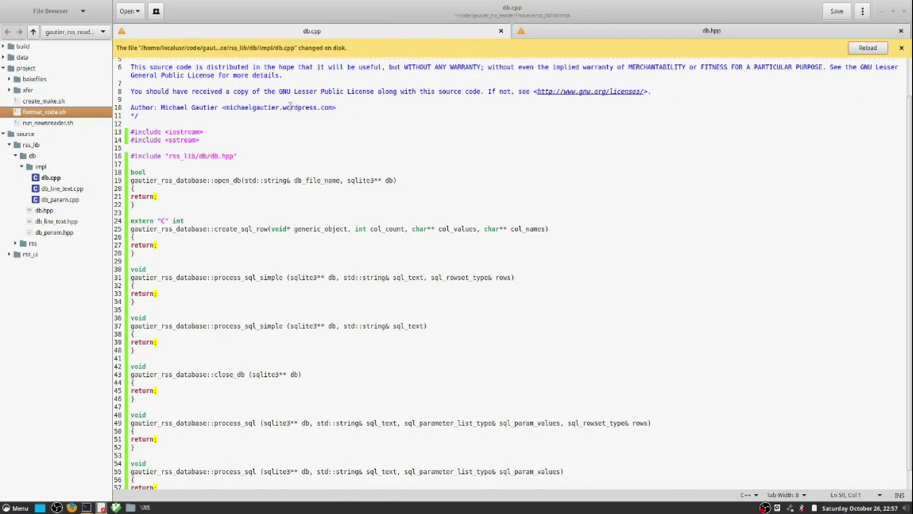
pyautogui.click(867, 47)
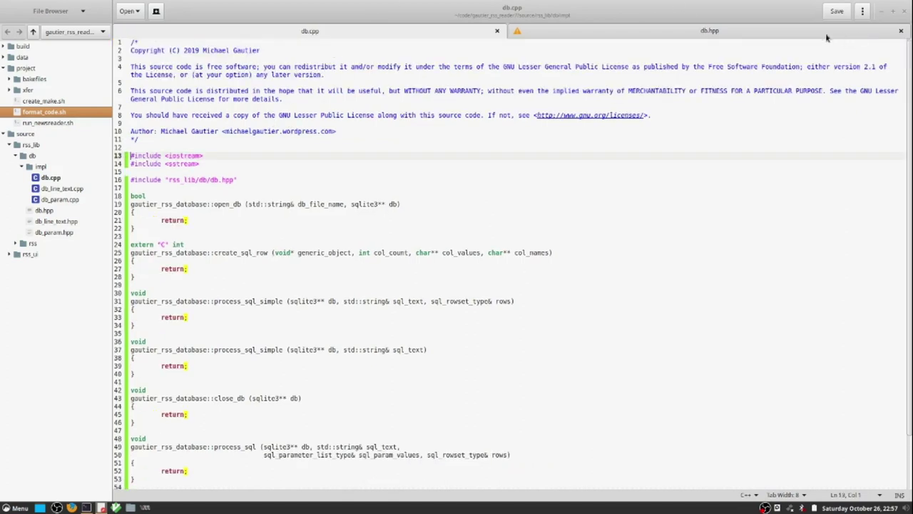
pyautogui.click(826, 38)
# - Complete the 'Header formatted' commit of db.hpp and bring gedit back to the front
pyautogui.hotkey('alt', 'Tab')
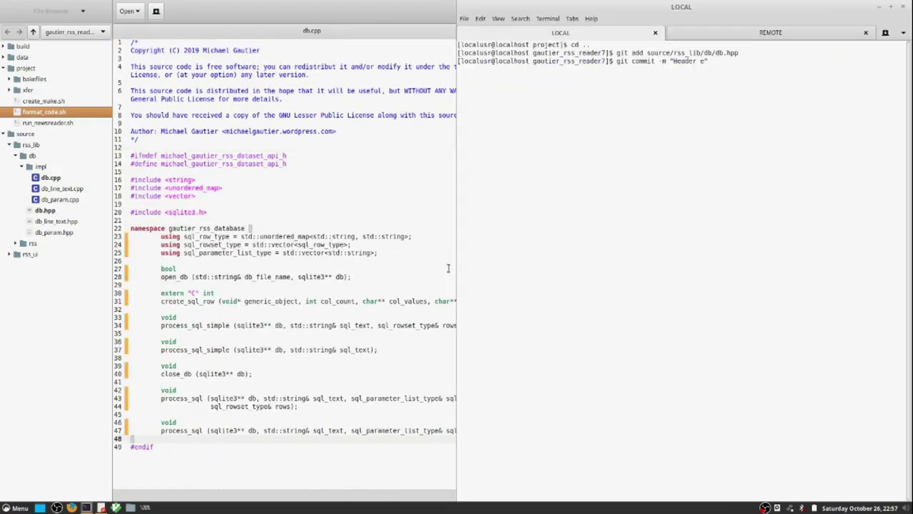
pyautogui.write('ormatted"')
pyautogui.press('Return')
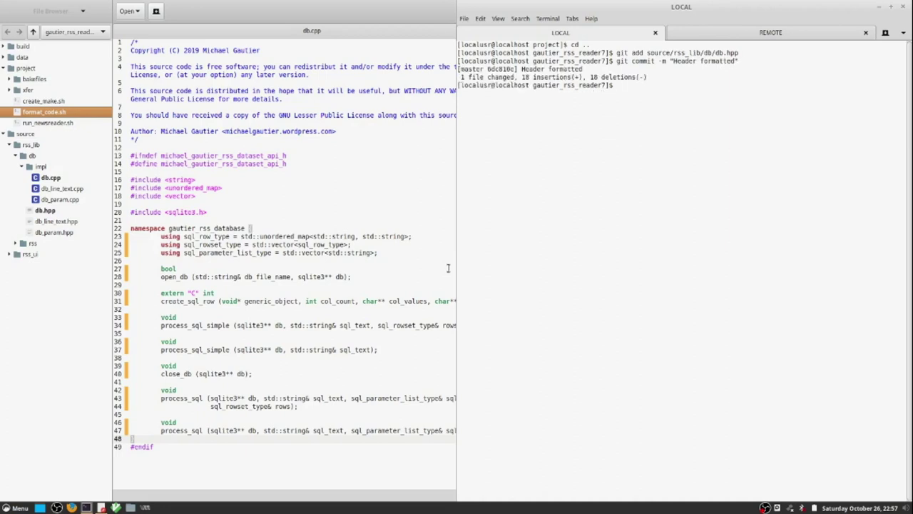
pyautogui.click(448, 268)
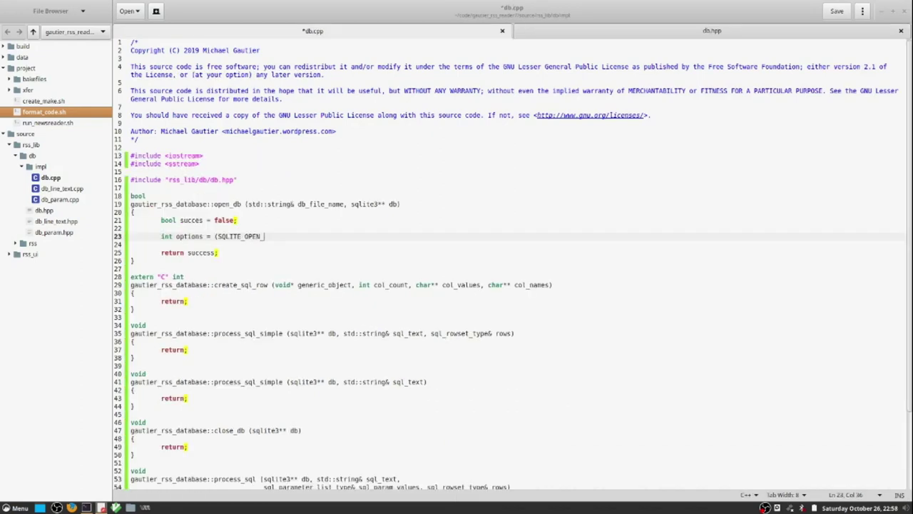
# - Correct the partly typed open flag name in db.cpp's open_db function
pyautogui.press('BackSpace')
pyautogui.write('PRIVATE')
pyautogui.write('CACHE |')
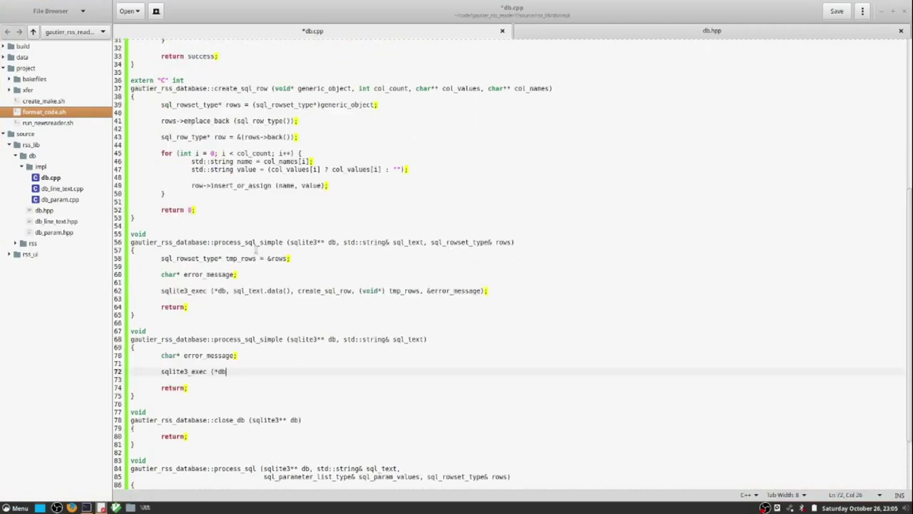
pyautogui.write('sql')
pyautogui.write('ite')
pyautogui.write('tmp ')
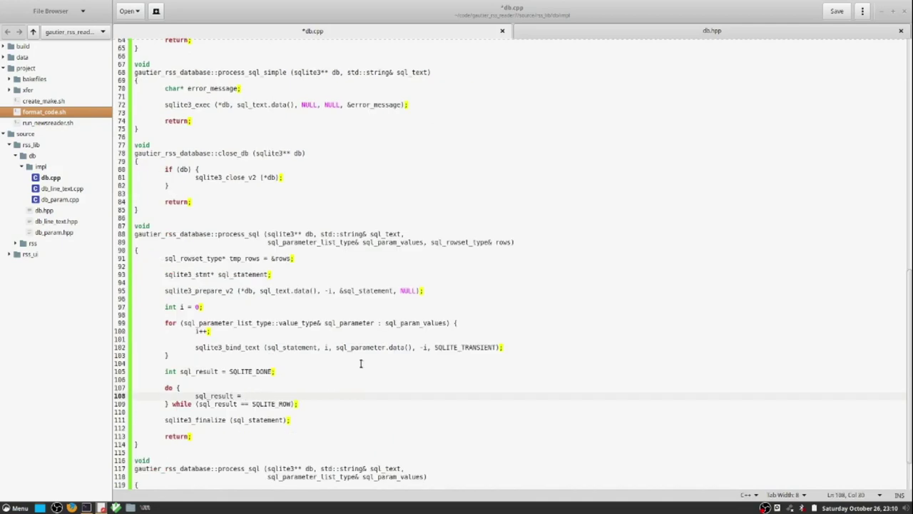
pyautogui.write('sql')
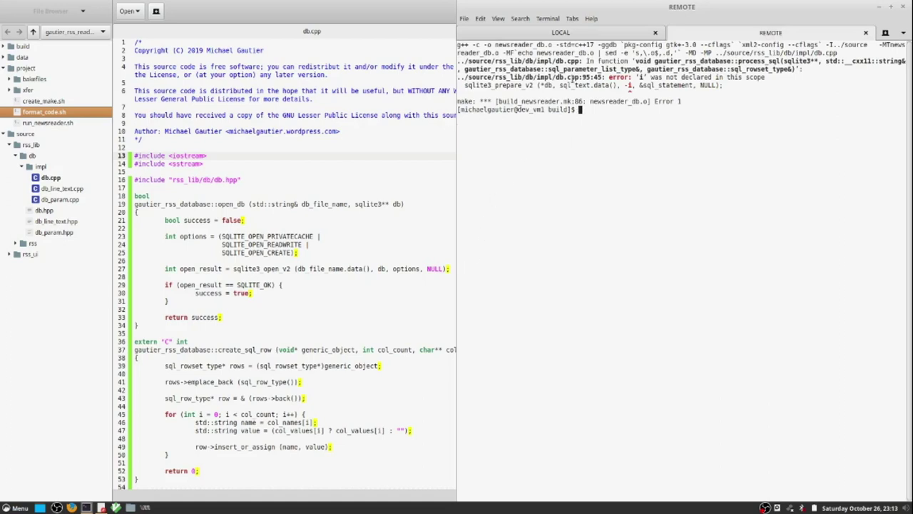
# - Change the -i argument on db.cpp line 95 to -1 and rebuild the newsreader
pyautogui.click(326, 253)
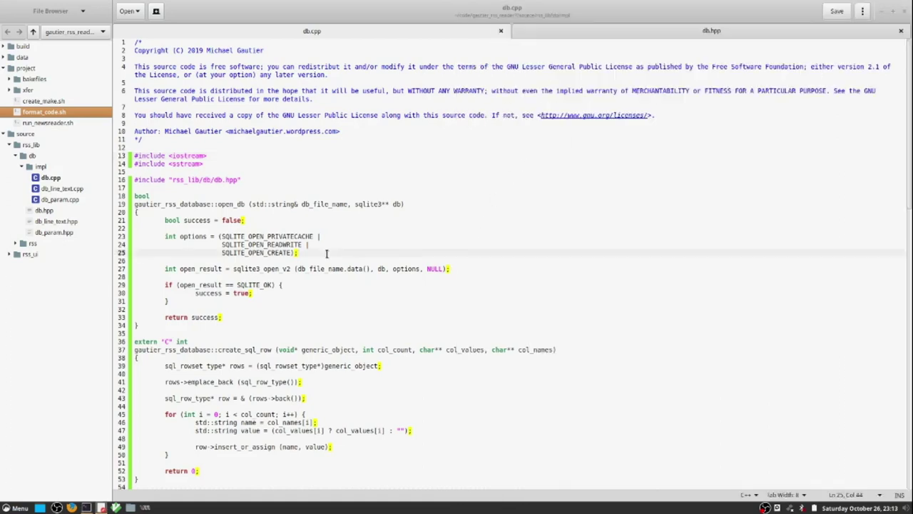
pyautogui.hotkey('ctrl', 'f')
pyautogui.write('95')
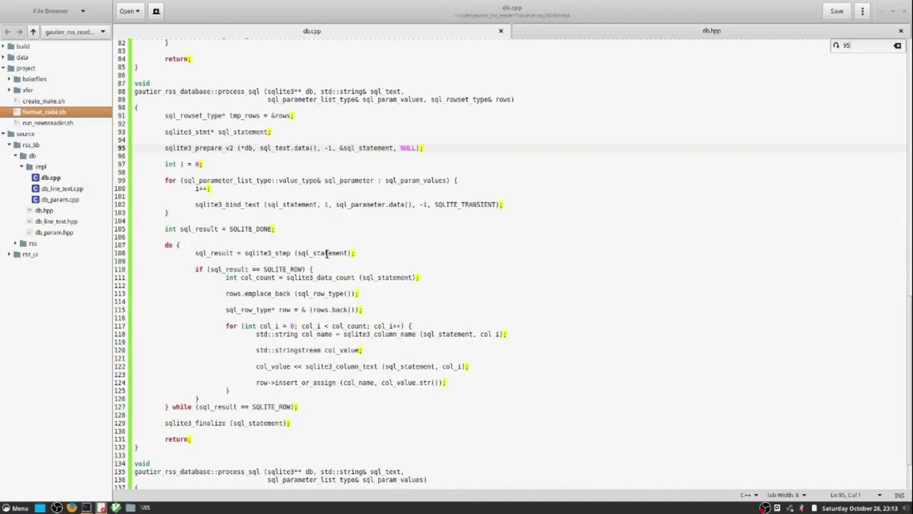
pyautogui.press('Return')
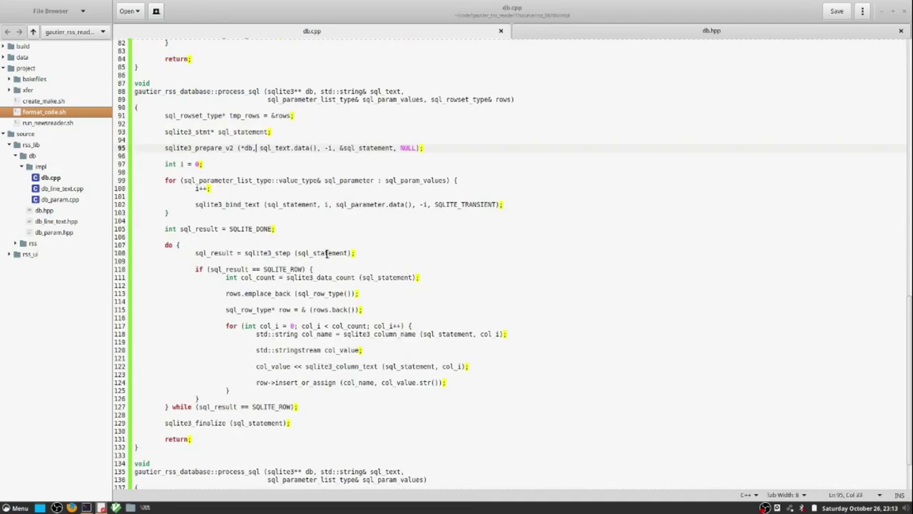
pyautogui.press('End')
pyautogui.hotkey('alt', 'Tab')
pyautogui.press('Return')
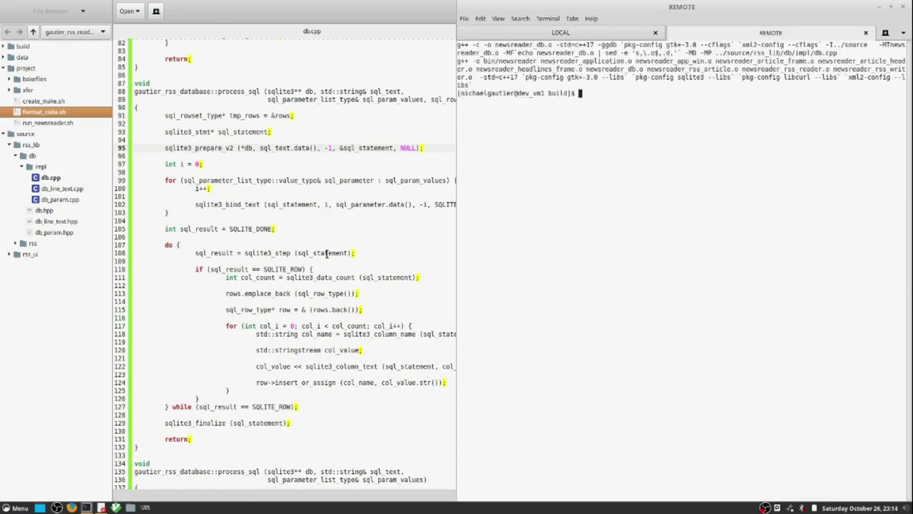
# - Save the 'Implemented database interface.' commit, confirm it in git log, and return to gedit
pyautogui.hotkey('ctrl', 'pageup')
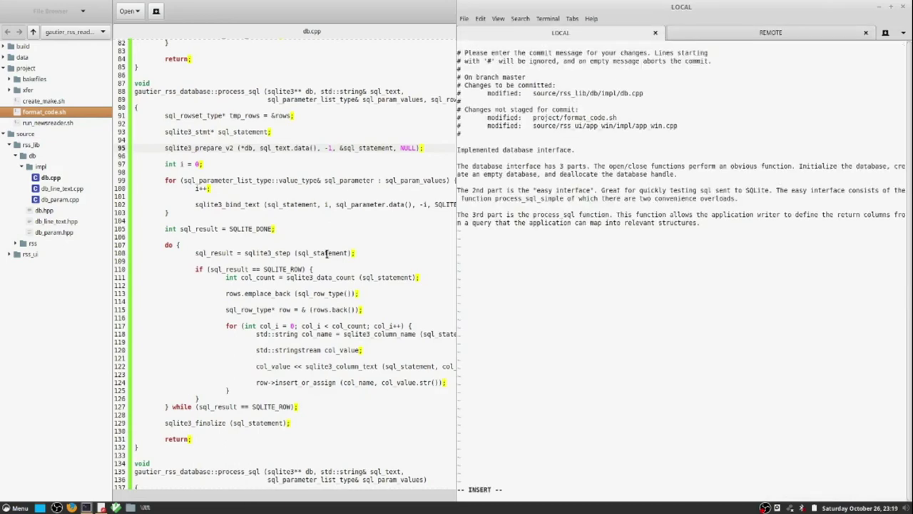
pyautogui.write(':wq')
pyautogui.press('Return')
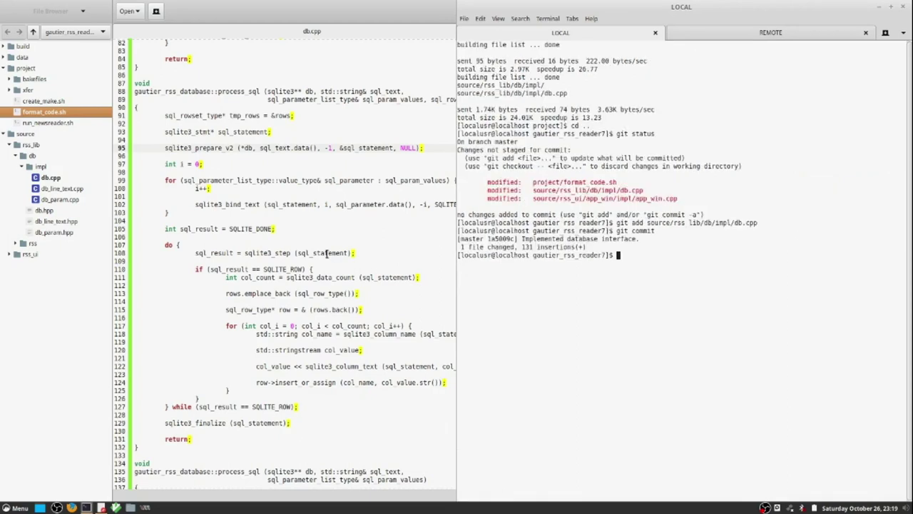
pyautogui.write('git log')
pyautogui.press('Return')
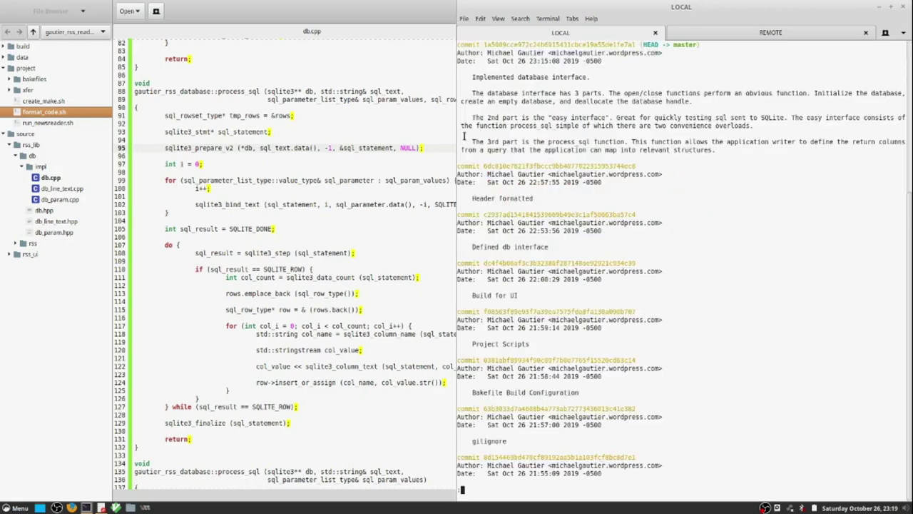
pyautogui.press('q')
pyautogui.scroll(3, 570, 250)
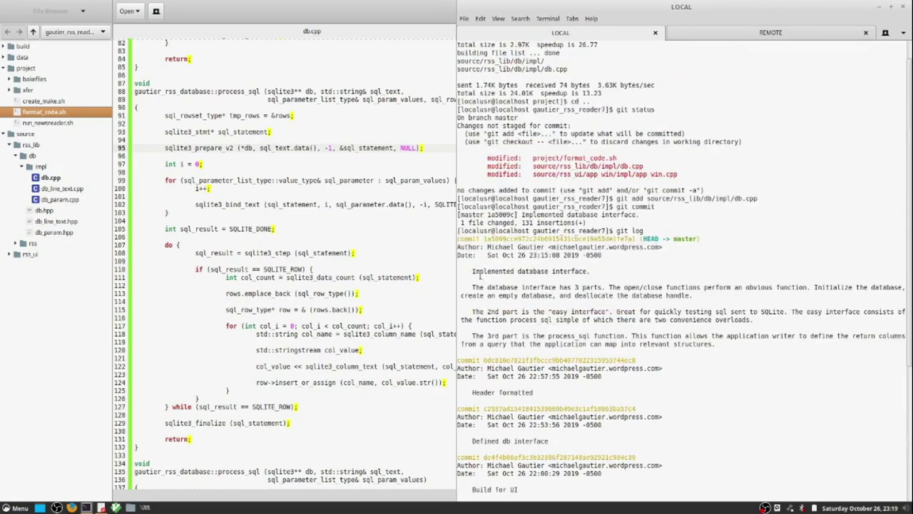
pyautogui.moveTo(471, 271); pyautogui.dragTo(593, 270)
pyautogui.hotkey('alt', 'Tab')
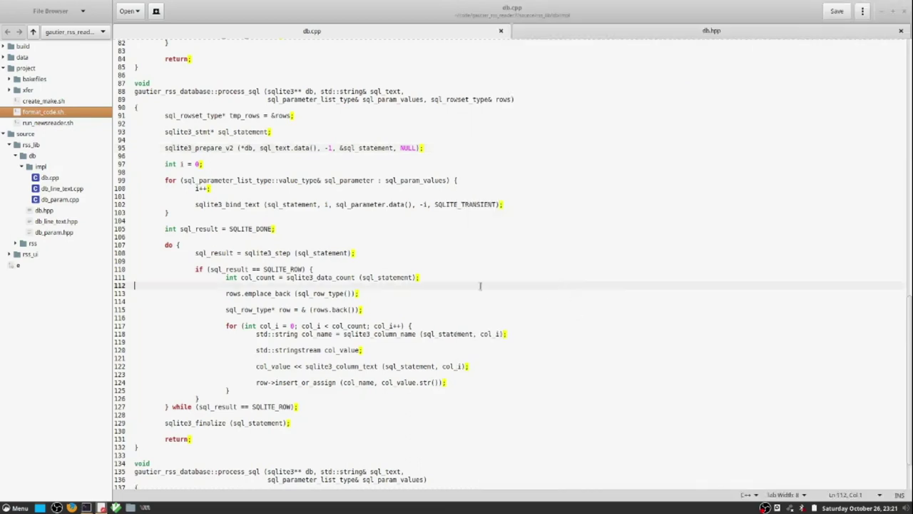